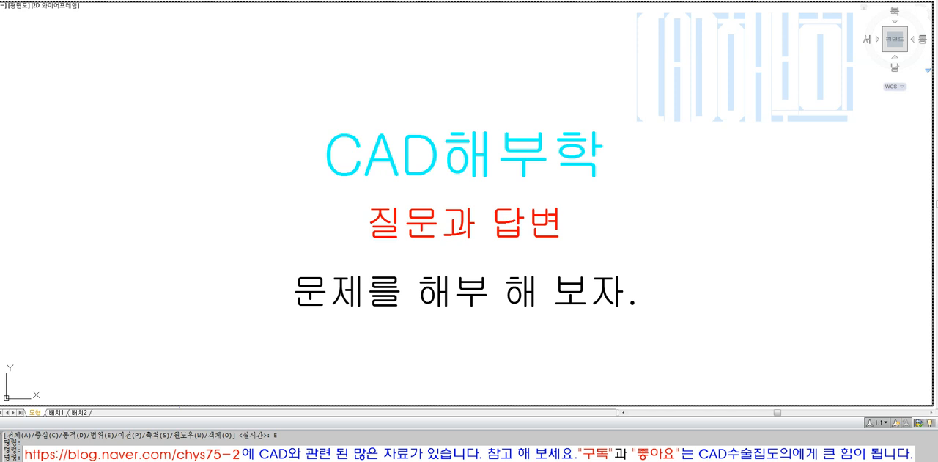
Switch to the reference image and examine how the circles touch each other around the Ø9 centre circle.
key("alt+Tab")
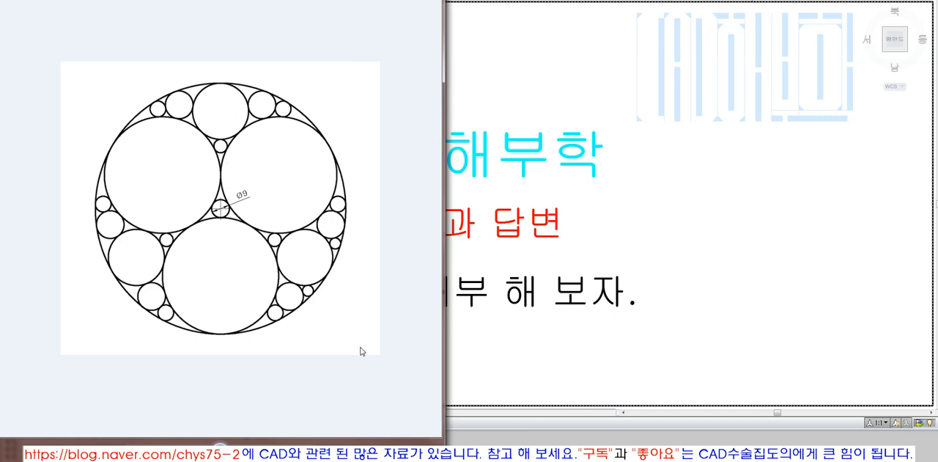
left_click(342, 183)
left_click(342, 183)
left_click(401, 284)
left_click(200, 89)
left_click(219, 84)
left_click(202, 134)
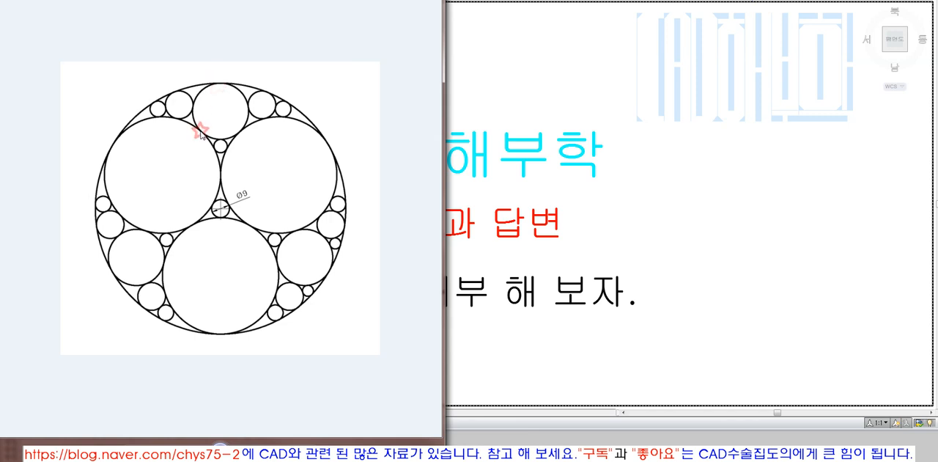
left_click(242, 134)
left_click(143, 122)
left_click(241, 94)
left_click(240, 90)
left_click(185, 124)
left_click(301, 114)
left_click(306, 116)
Study the analysis diagrams for the tangent points, the triangle through the large circles' centres and the numbered lines.
left_click(248, 453)
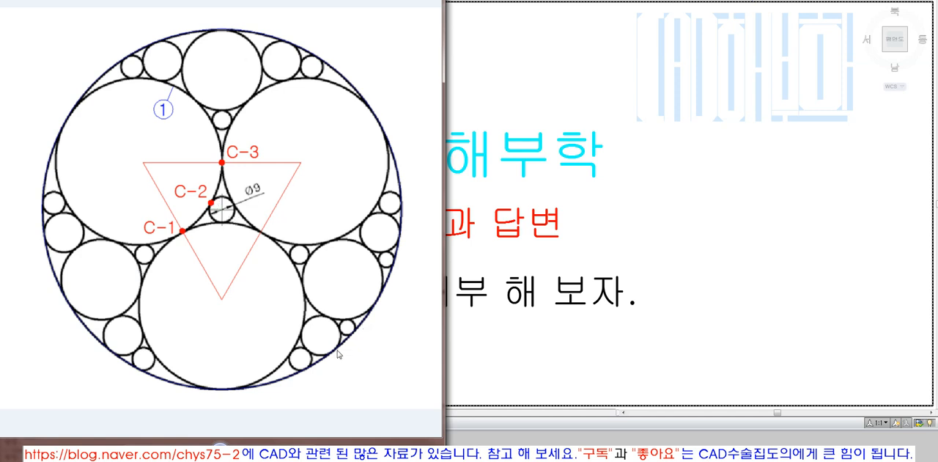
left_click(249, 454)
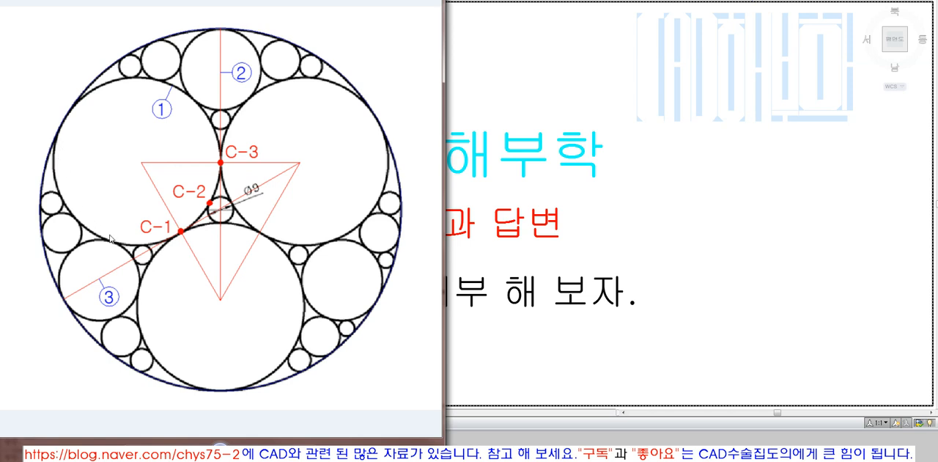
left_click(250, 451)
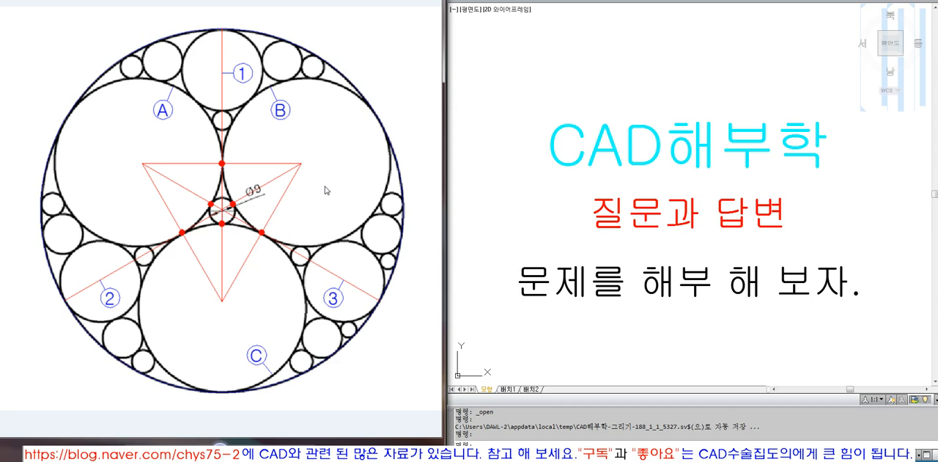
left_click(318, 208)
left_click(329, 207)
left_click(412, 67)
left_click(399, 107)
left_click(411, 152)
left_click(412, 172)
left_click(412, 172)
left_click(412, 172)
scroll(512, 220, "down", 4)
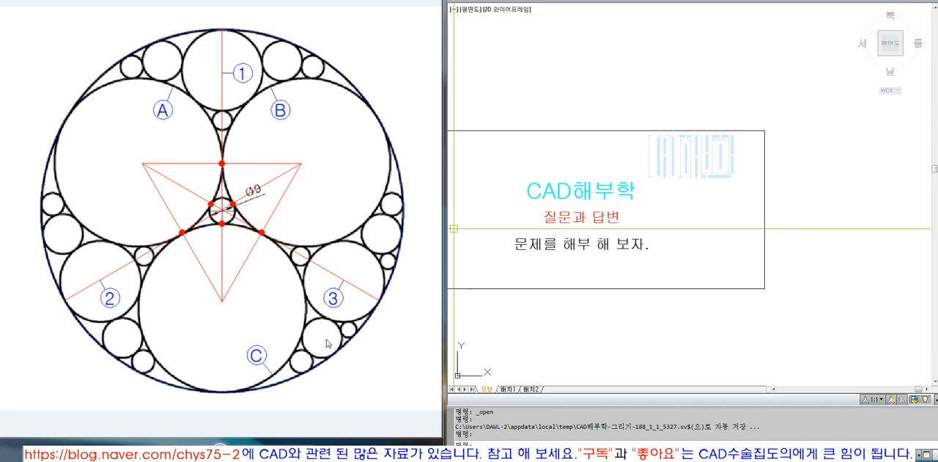
type("z")
key("Return")
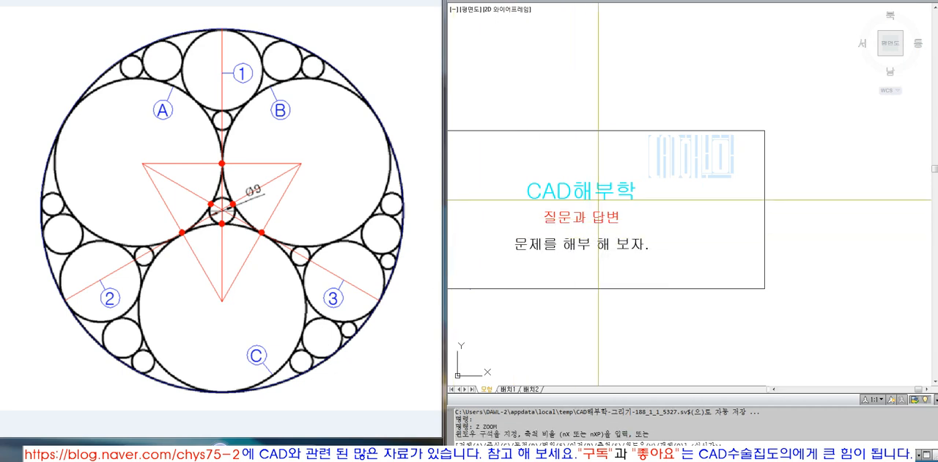
type("o")
key("Return")
left_click(602, 155)
key("Return")
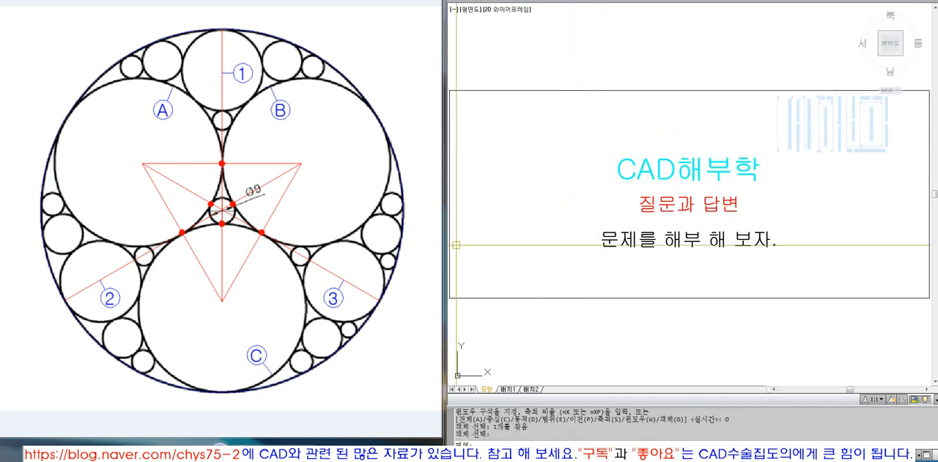
Review the construction diagrams for the inscribed triangle, the extended midpoint lines and the outer circle tangent at A-1, A-2 and A-3.
left_click(248, 452)
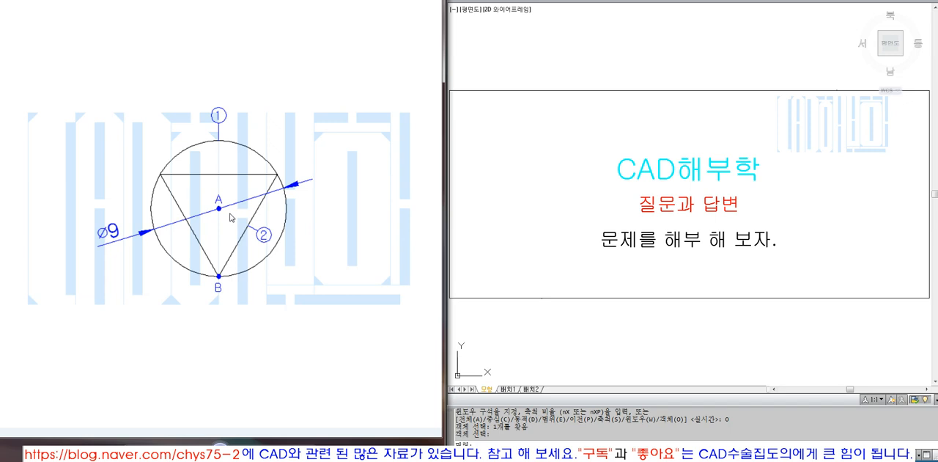
left_click(219, 279)
left_click(239, 450)
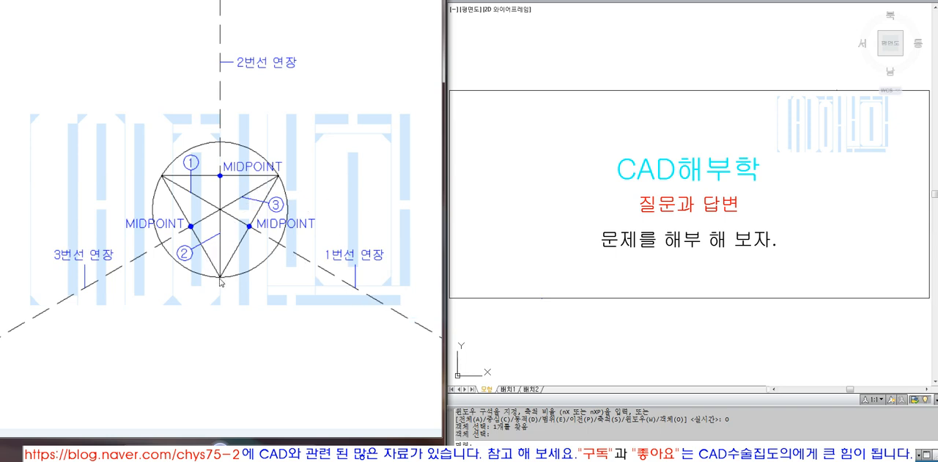
left_click(220, 177)
left_click(242, 451)
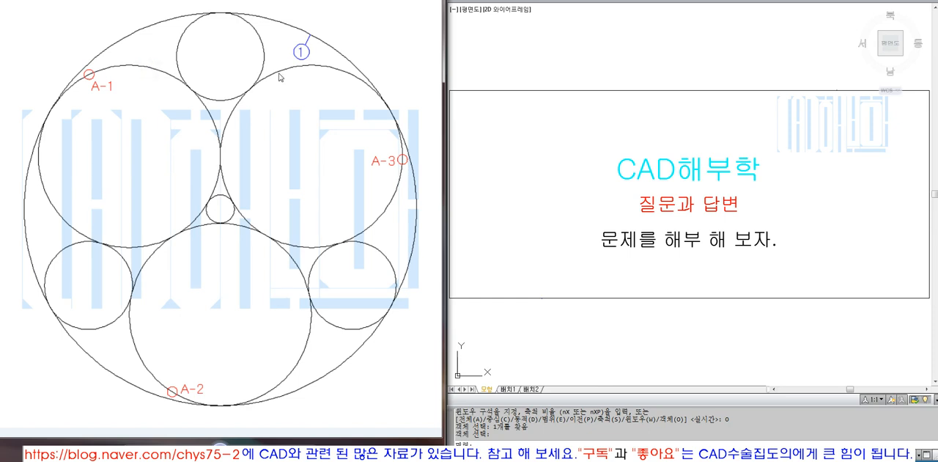
left_click(307, 330)
left_click(397, 188)
left_click(243, 454)
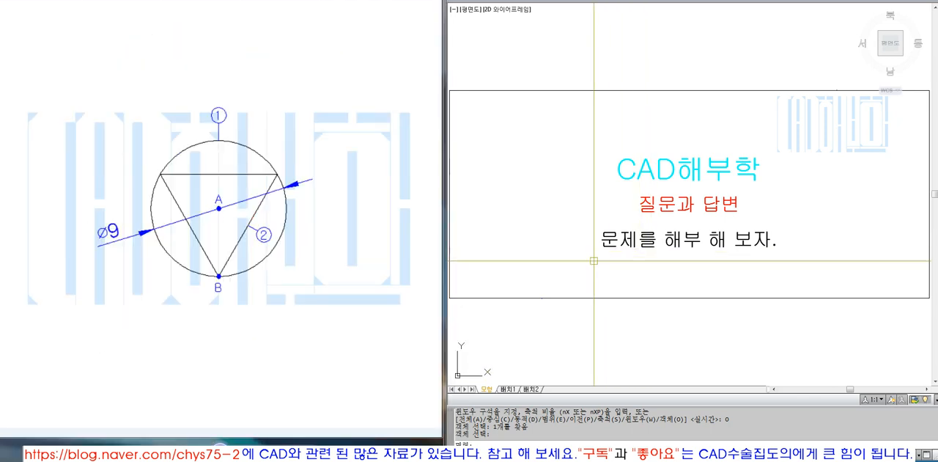
Draw a 297 by 210 rectangle starting from the lower-right corner of the title frame.
scroll(651, 262, "down", 2)
type("rec")
key("Return")
left_click(793, 283)
type("@2")
key("Return")
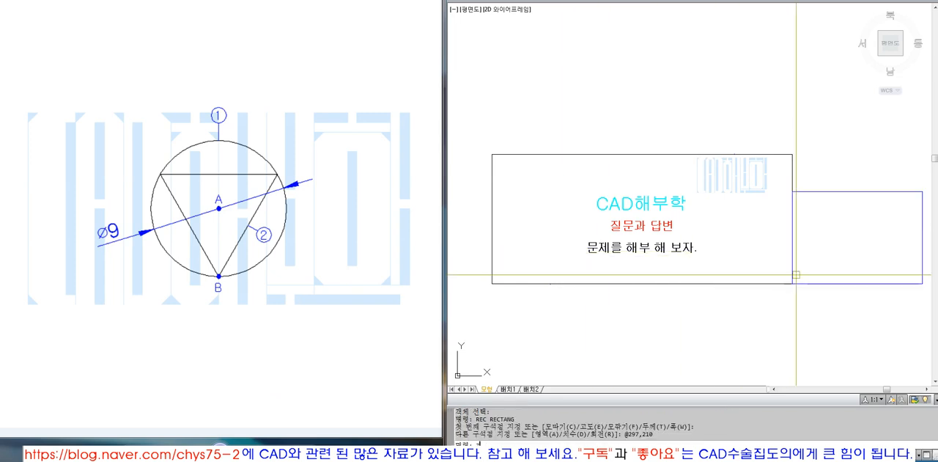
Draw a vertical line down from the midpoint of the new rectangle's top edge and extend it to the bottom edge.
type("Z")
key("Return")
type("E")
key("Return")
type("Z")
key("Return")
key("o")
key("Return")
left_click(851, 164)
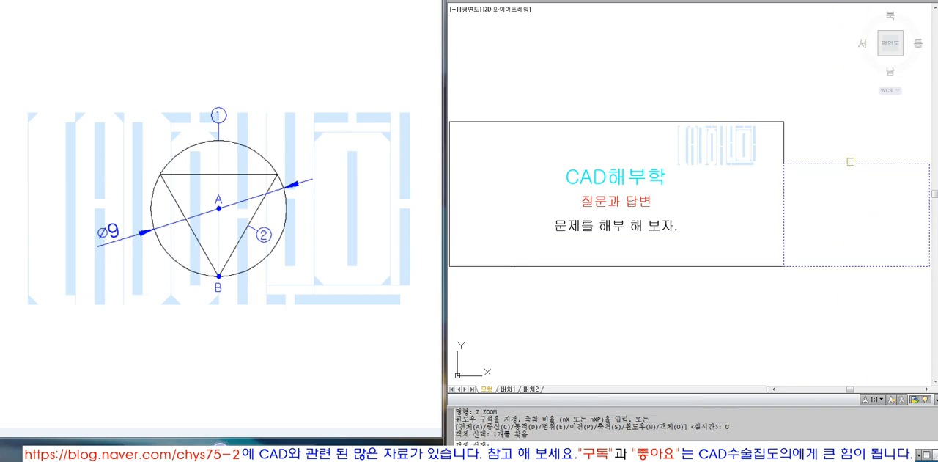
key("Return")
type("L")
key("Return")
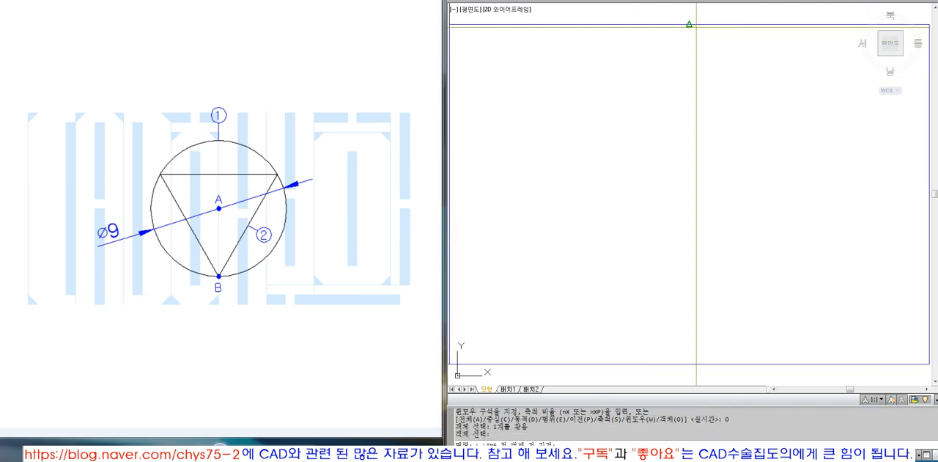
left_click(696, 25)
left_click(722, 309)
key("Return")
type("EX")
key("Return")
left_click(690, 366)
key("Return")
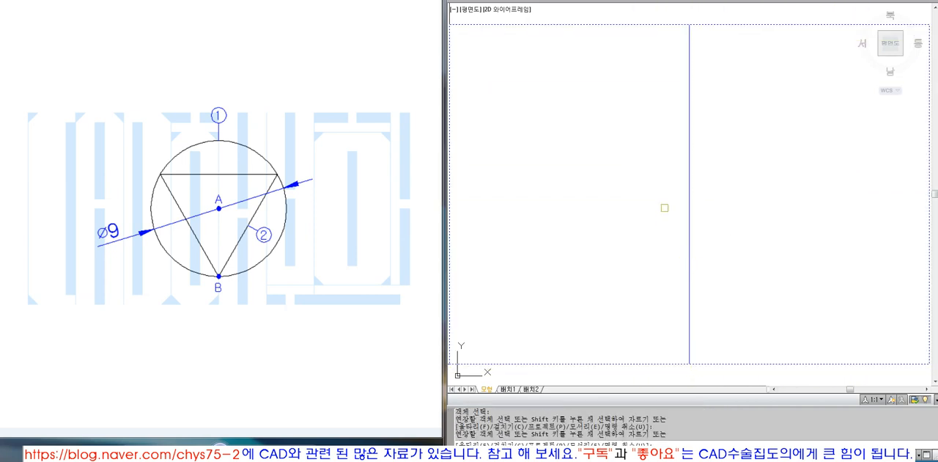
left_click(690, 228)
key("Return")
Draw a black circle of diameter 9 centred on the midpoint of the vertical line.
type("CI")
key("Escape")
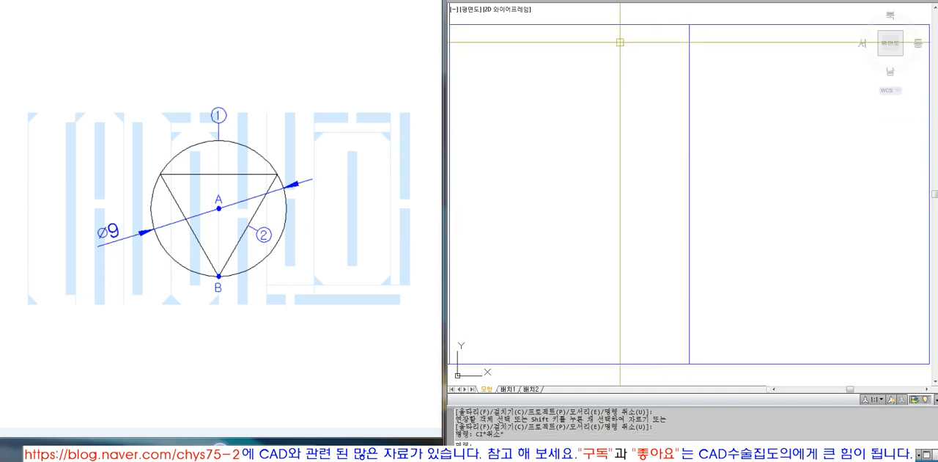
left_click(674, 2)
left_click(664, 60)
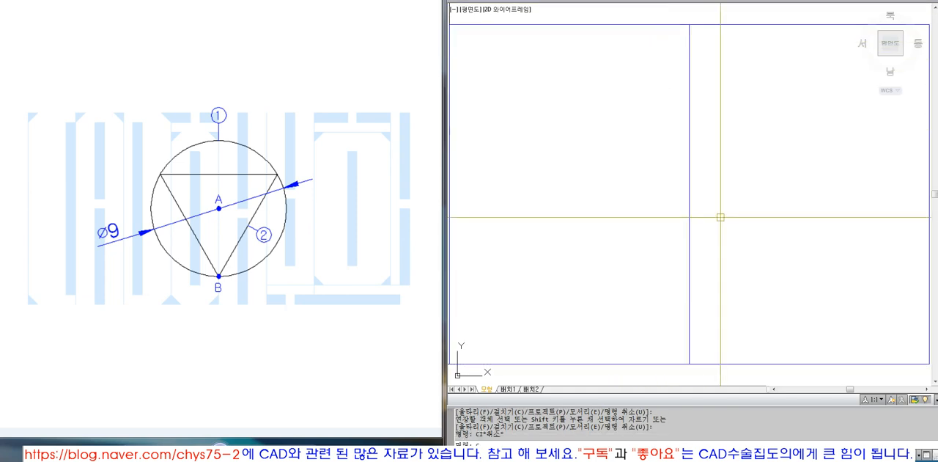
type("CI")
key("Return")
left_click(689, 195)
type("D")
key("Return")
type("9")
key("Return")
Erase the vertical guide line through the circle.
key("e")
key("Return")
left_click(723, 228)
left_click(653, 206)
Draw a 3-sided polygon inscribed in the circle, centred on it, with one vertex at the circle's bottom quadrant.
key("Return")
type("Z")
key("Return")
left_click(628, 133)
left_click(745, 265)
type("Z")
key("Return")
left_click(629, 110)
left_click(781, 258)
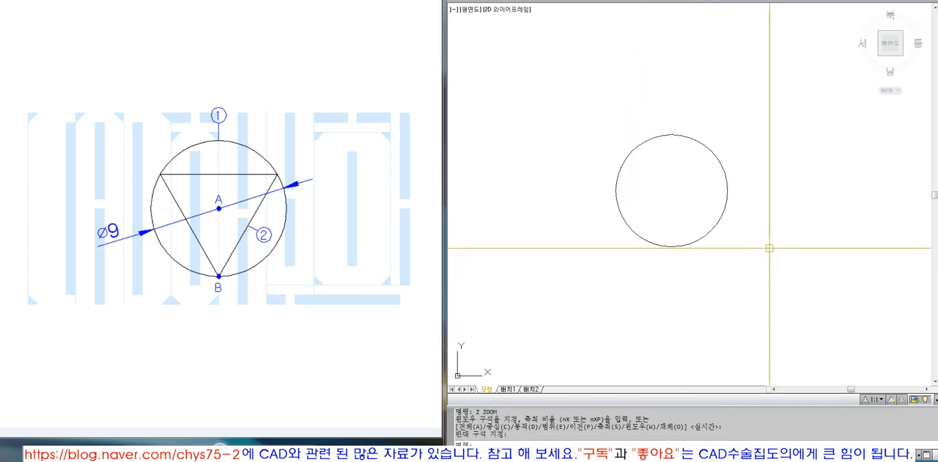
left_click(725, 175)
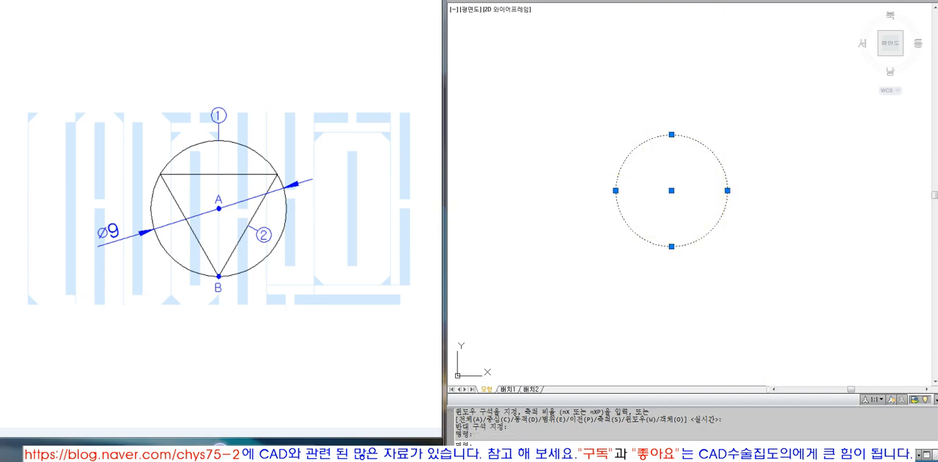
key("Escape")
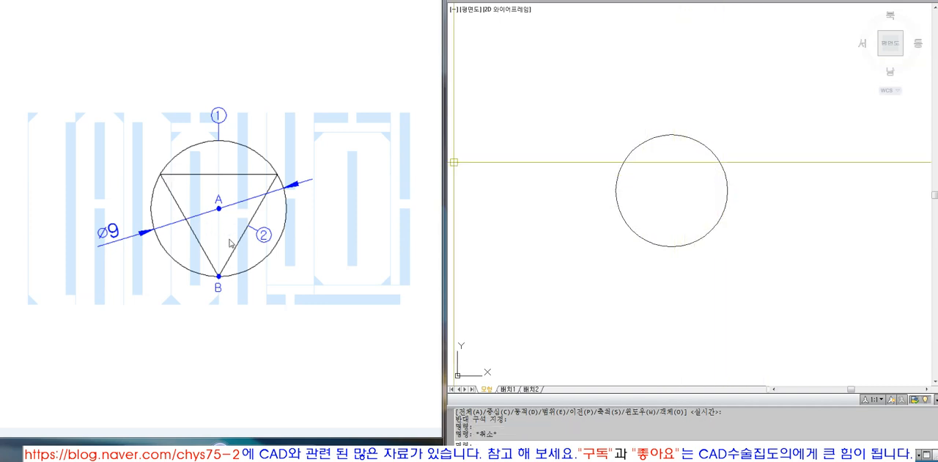
right_click(618, 8)
left_click(667, 66)
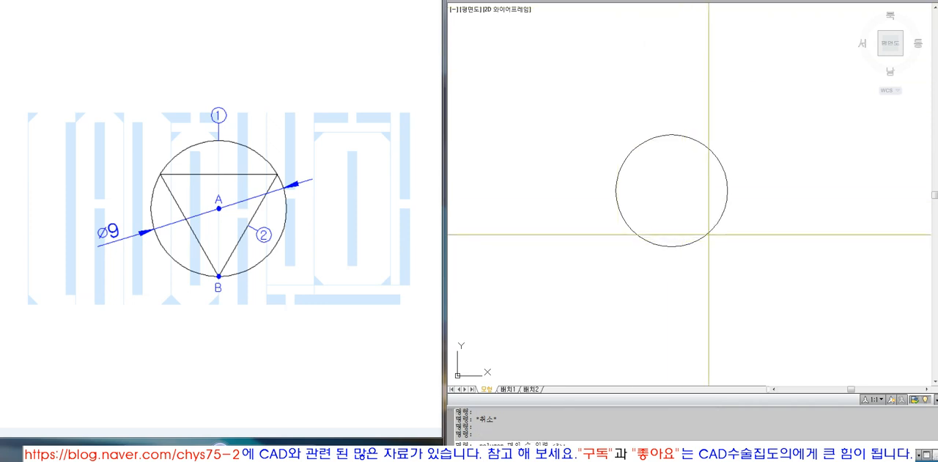
type("3")
key("Return")
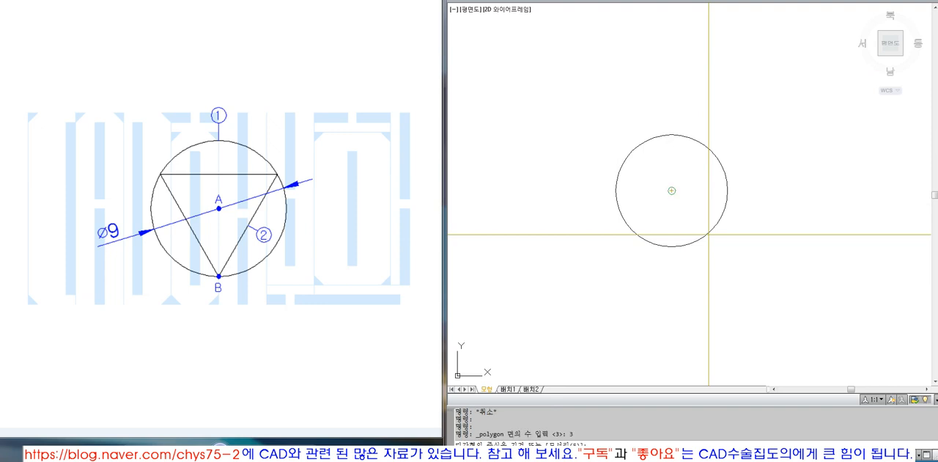
left_click(719, 159)
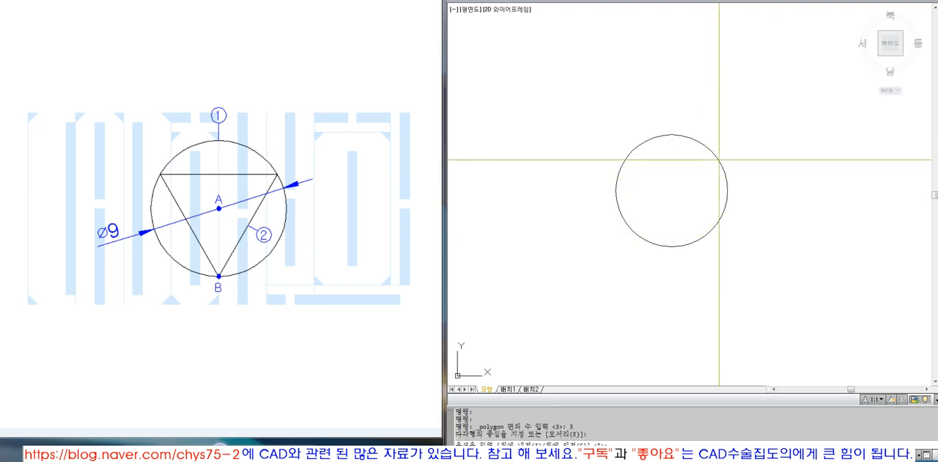
type("i")
key("Return")
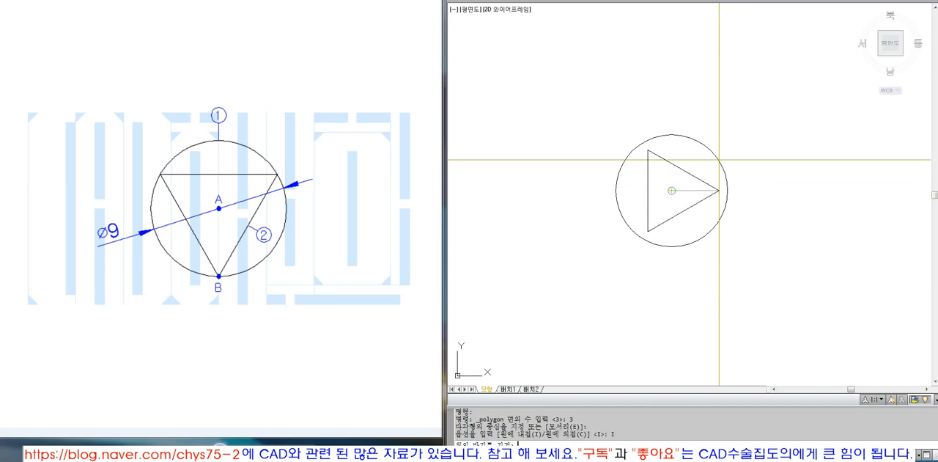
type("4UAD")
key("Return")
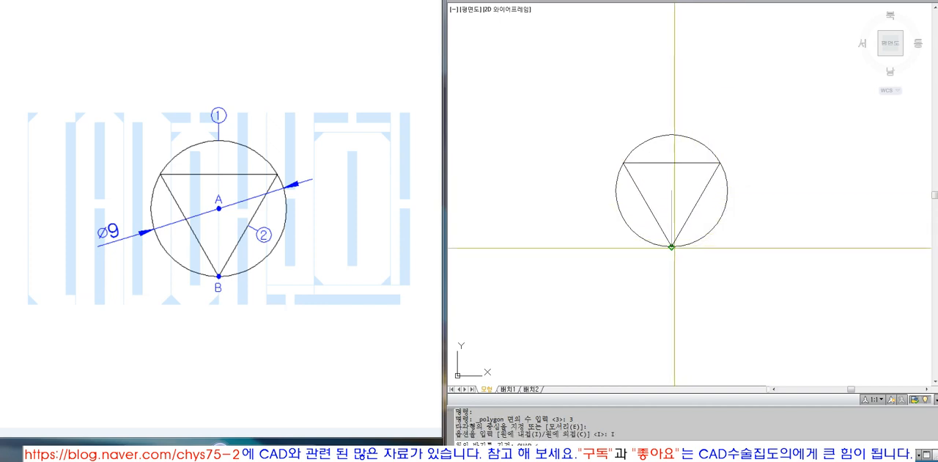
left_click(671, 246)
left_click(672, 247)
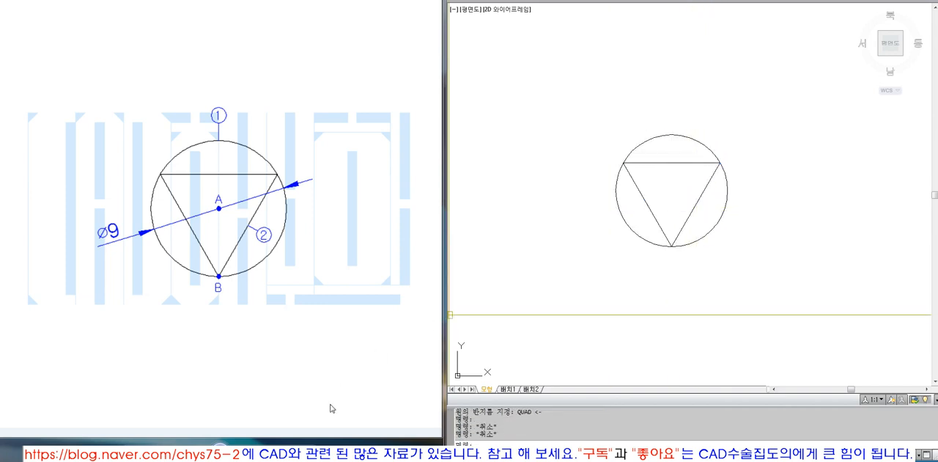
Following the midpoint diagram, draw three lines from the triangle's vertices to the midpoints of the opposite sides.
left_click(254, 452)
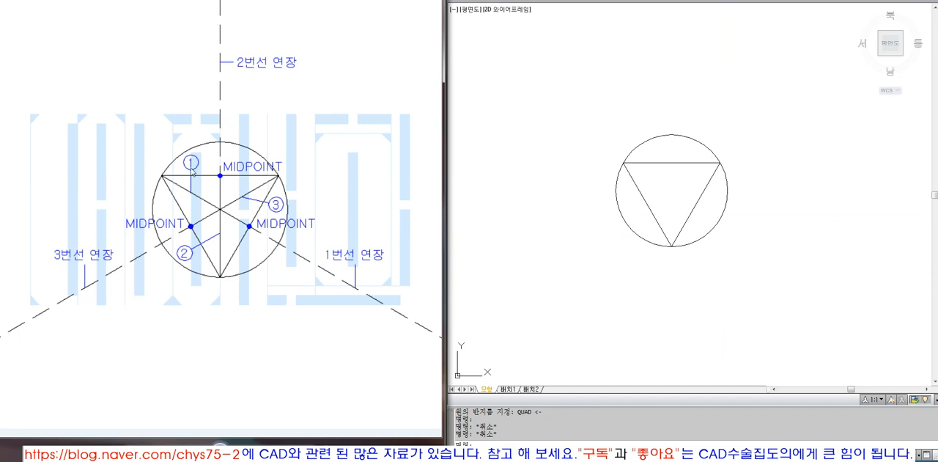
left_click(709, 214)
key("Escape")
type("l")
key("Return")
left_click(696, 205)
scroll(671, 231, "down", 2)
key("Return")
scroll(667, 229, "up", 2)
key("Return")
left_click(714, 180)
left_click(649, 217)
key("Return")
Extend the three midpoint lines outward to the edges of the large rectangle.
scroll(650, 249, "down", 3)
type("EX")
key("Return")
left_click(683, 134)
left_click(604, 52)
scroll(653, 257, "up", 3)
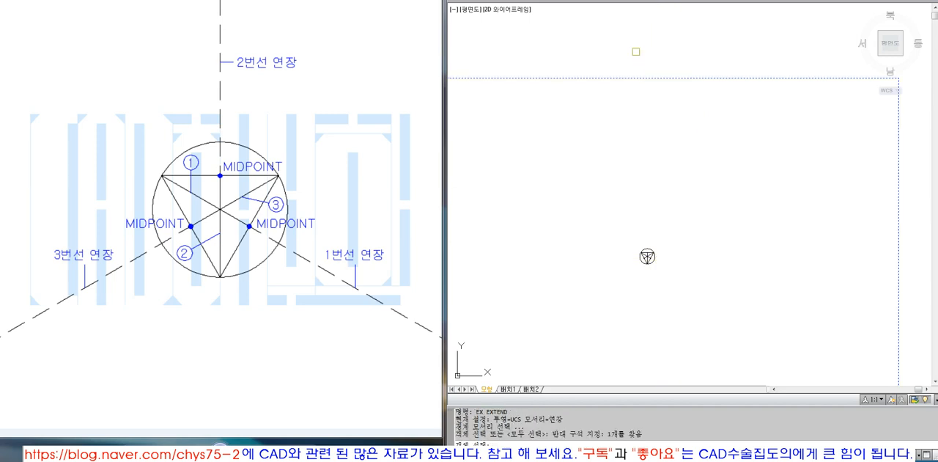
key("Return")
left_click(623, 241)
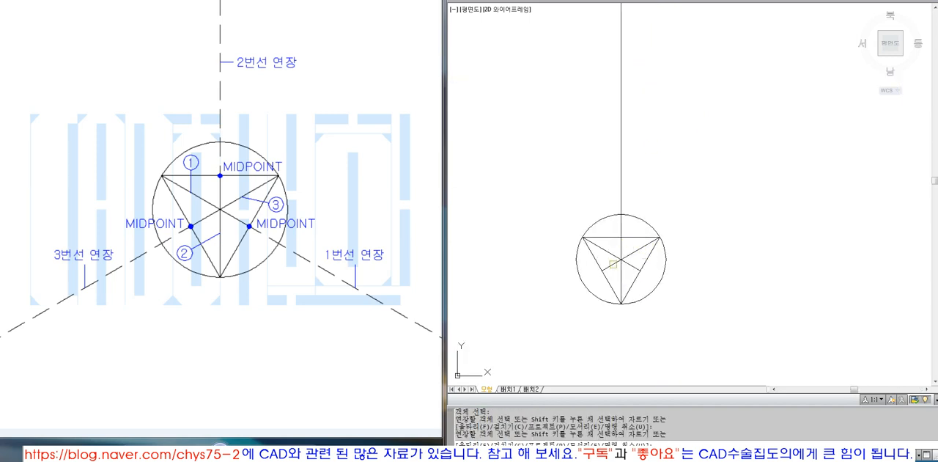
left_click(639, 269)
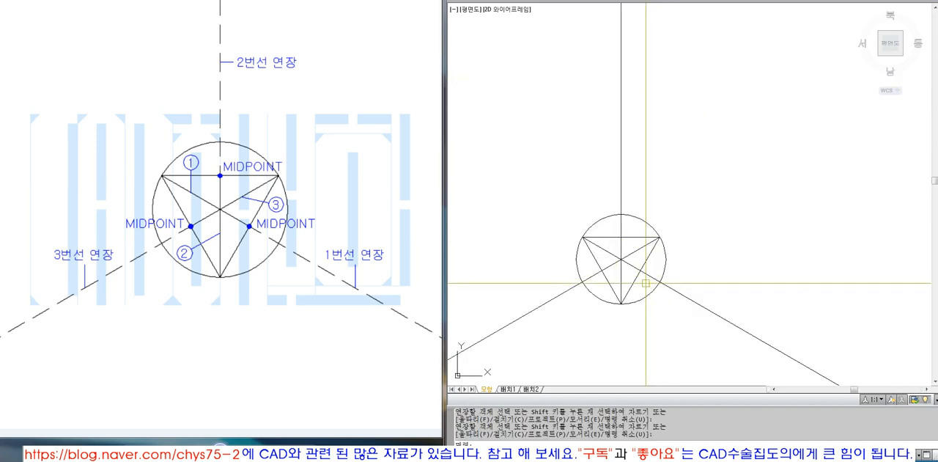
key("Return")
Erase the inscribed triangle.
left_click(640, 280)
type("e")
key("Return")
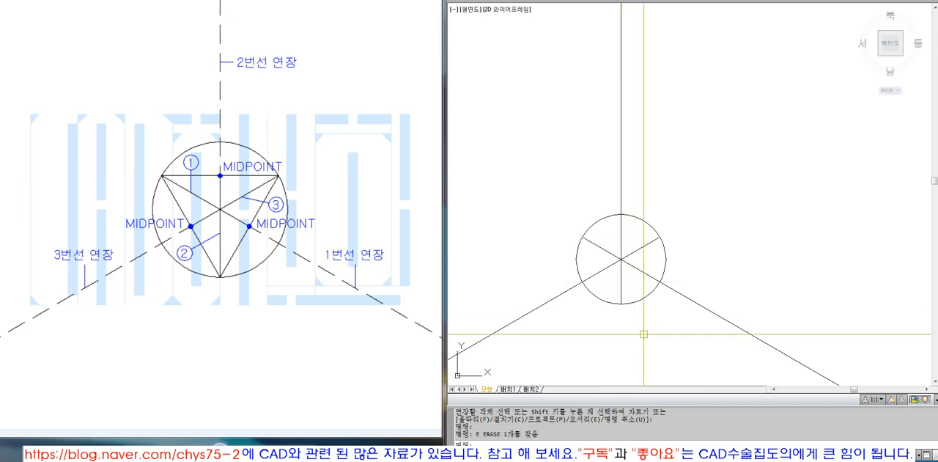
Trim the three lines inside the circle so that each one starts at its centre.
type("tr")
key("Return")
left_click(640, 287)
left_click(608, 236)
key("Return")
left_click(607, 249)
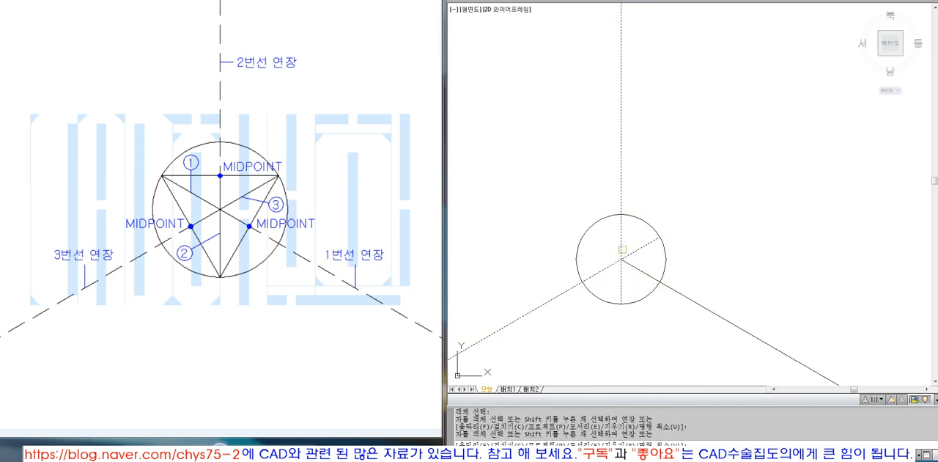
key("Return")
Fit the view to the large rectangle and bring up the reference diagram for the three circles around the centre circle.
scroll(672, 226, "down", 9)
type("Z")
key("Return")
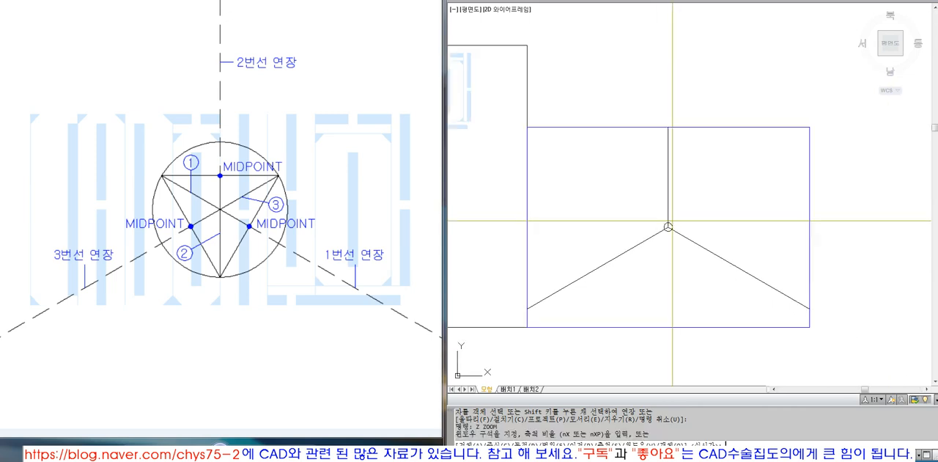
type("O")
key("Return")
left_click(701, 127)
key("Return")
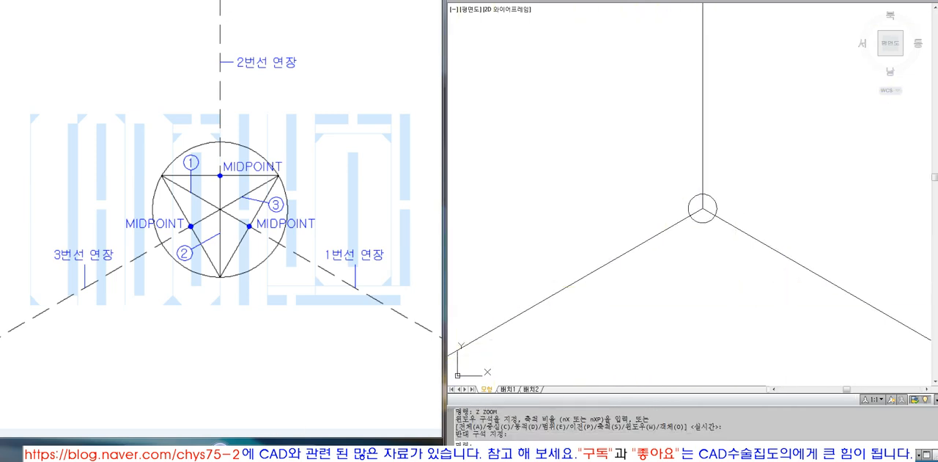
left_click(393, 407)
scroll(393, 407, "down", 1)
left_click(736, 208)
scroll(733, 210, "up", 3)
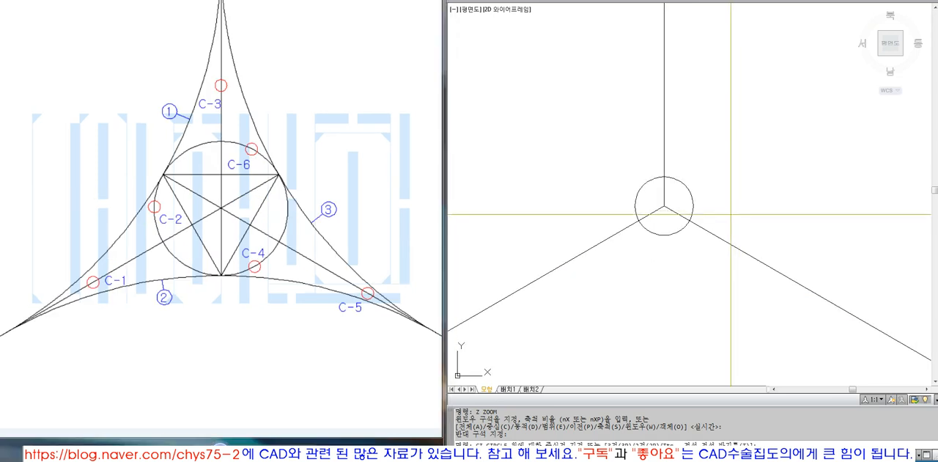
Draw a three-point circle tangent to the lower-left line, the left side of the centre circle and the vertical line.
key("Return")
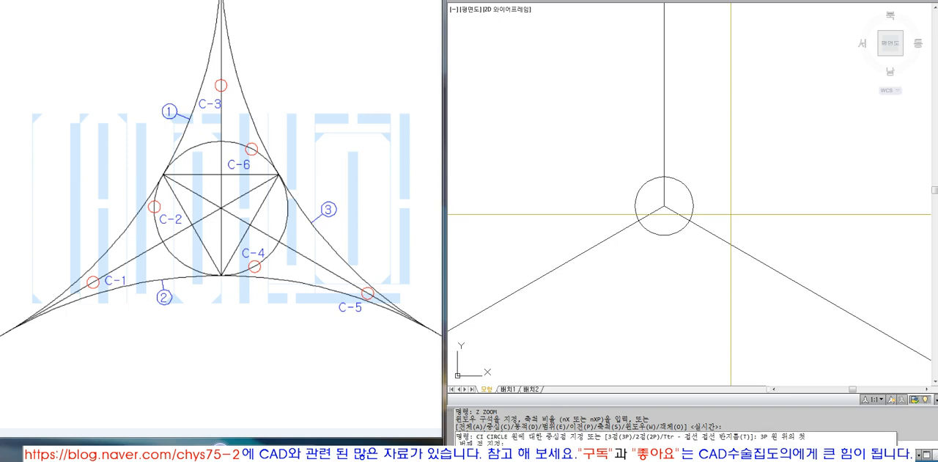
type("tan")
key("Return")
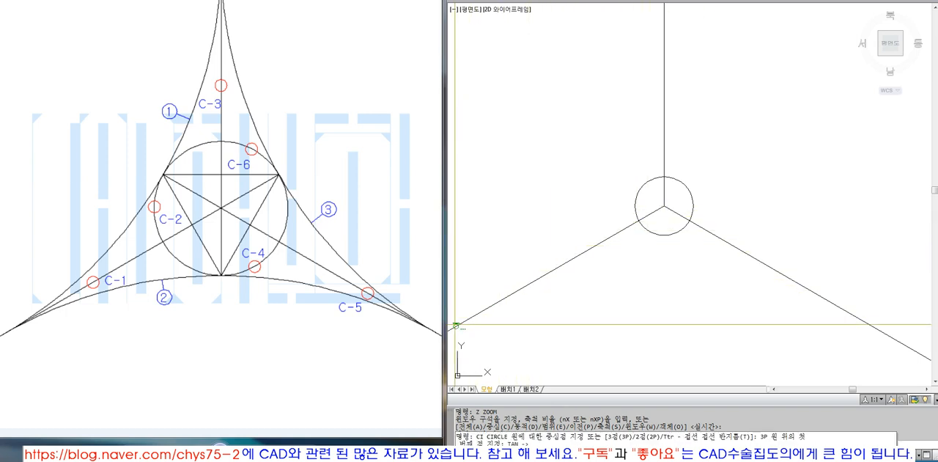
left_click(497, 301)
type("tan")
key("Return")
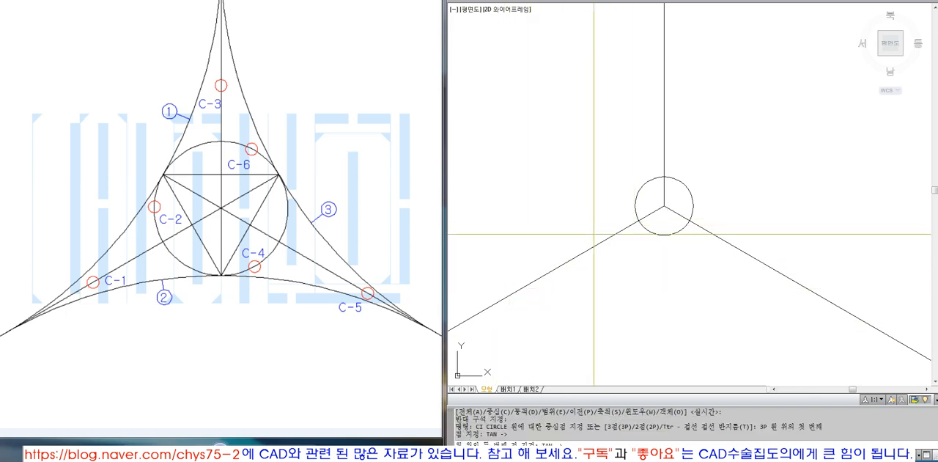
left_click(635, 213)
scroll(642, 254, "down", 2)
type("tan")
key("Return")
scroll(654, 173, "up", 3)
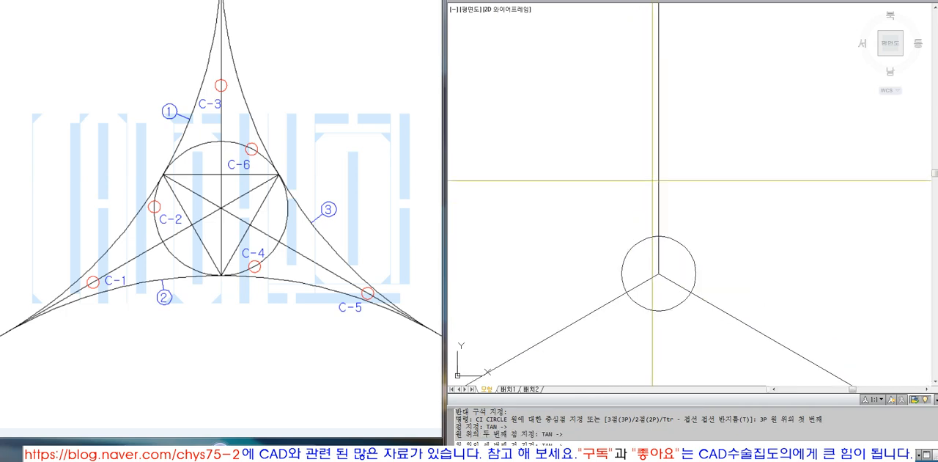
left_click(659, 95)
scroll(678, 220, "down", 4)
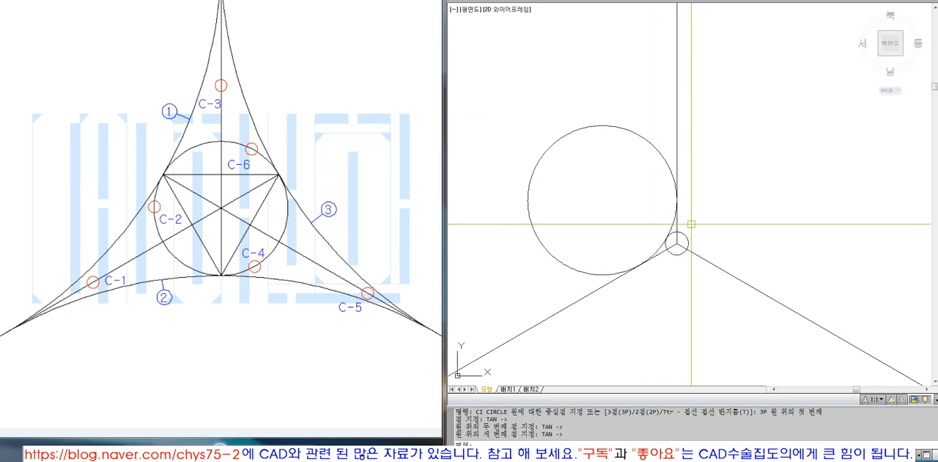
Draw a three-point circle below the centre circle, tangent to the lower-left line, the centre circle and the lower-right line.
scroll(676, 240, "up", 2)
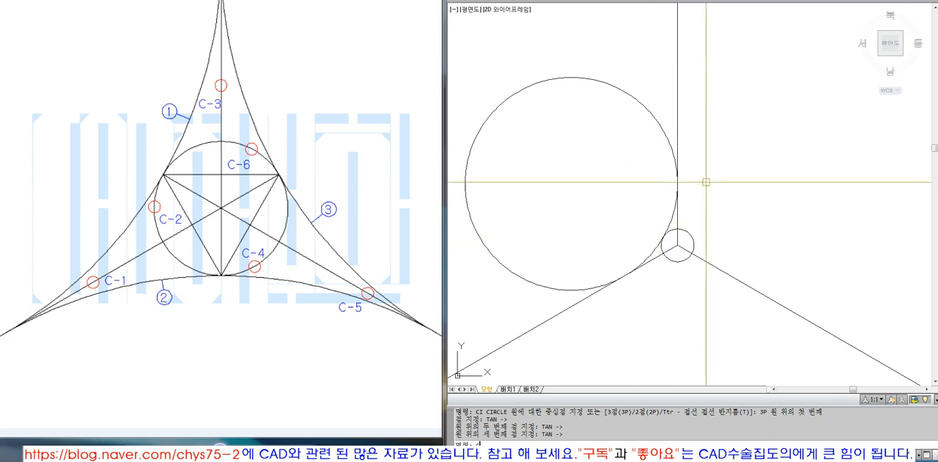
key("Escape")
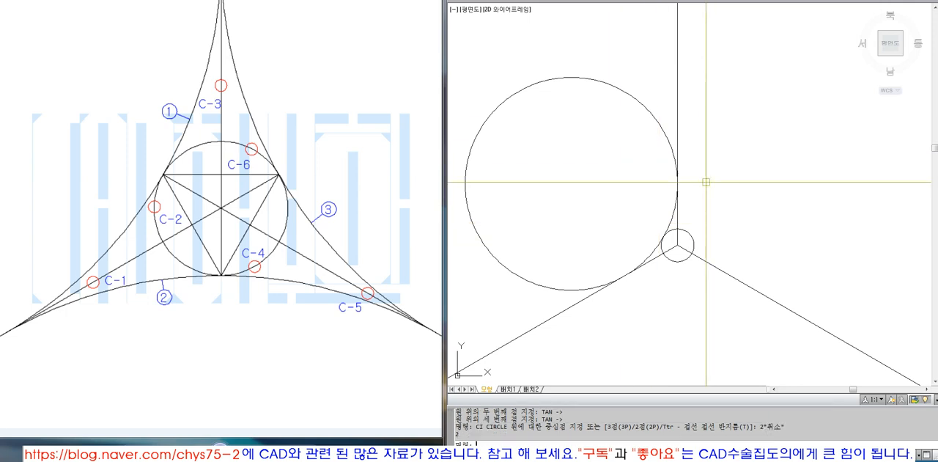
type("3P")
key("Return")
type("TAN")
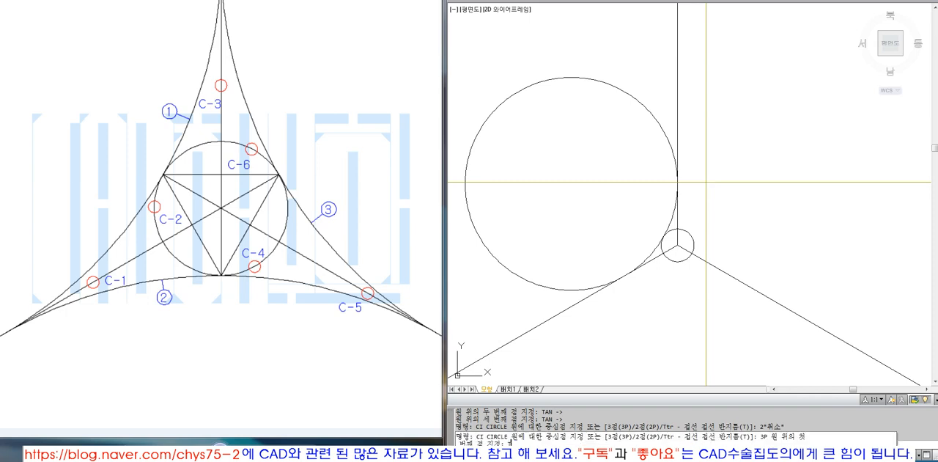
key("Return")
scroll(629, 306, "up", 3)
left_click(552, 283)
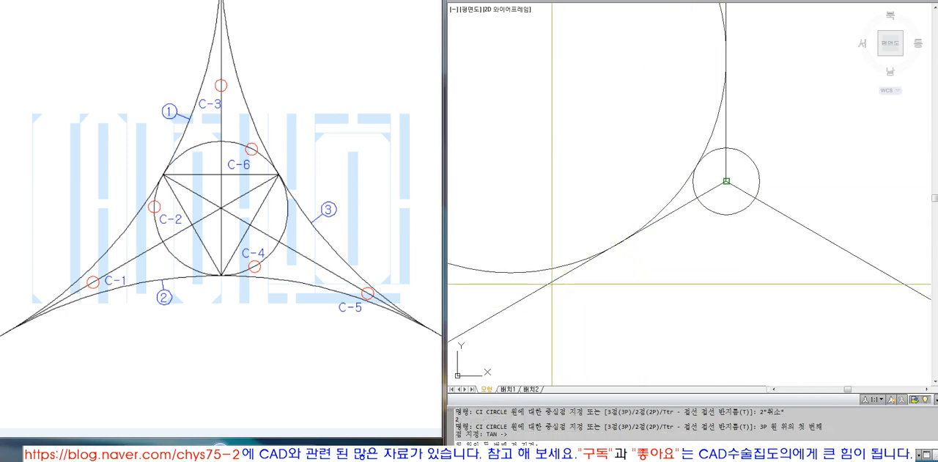
type("TAN")
key("Return")
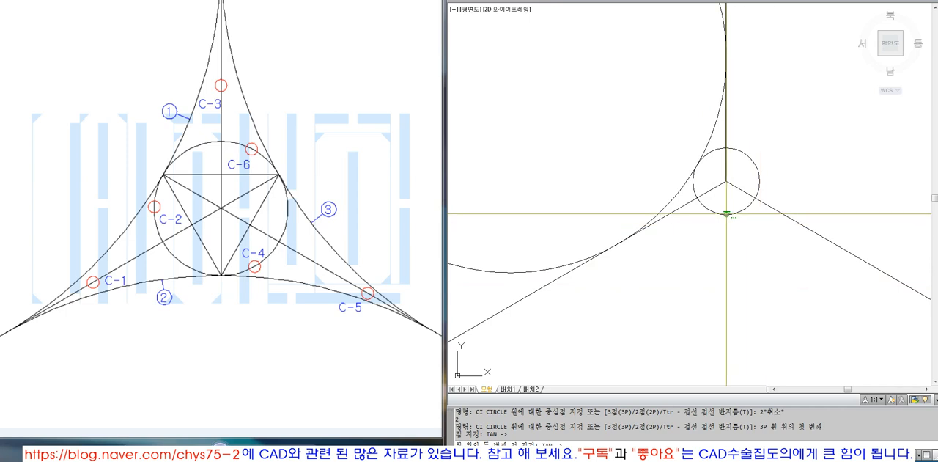
left_click(727, 214)
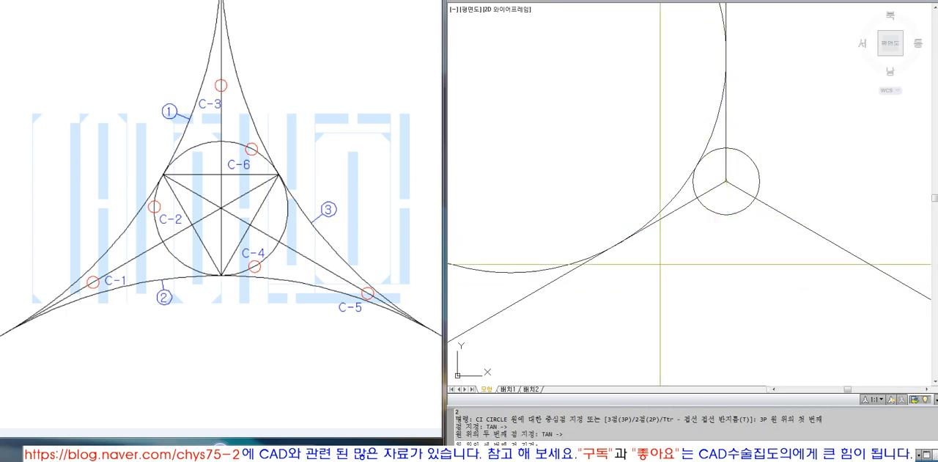
scroll(728, 275, "down", 2)
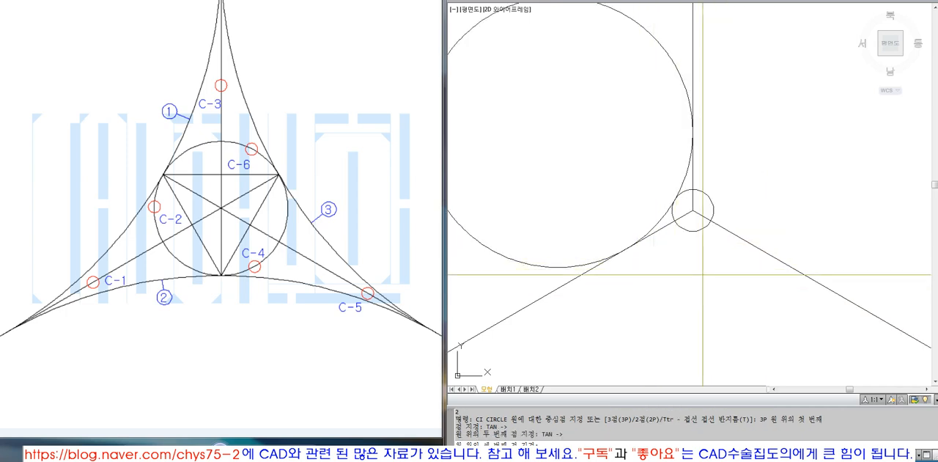
left_click(793, 268)
scroll(614, 252, "down", 4)
scroll(652, 232, "up", 3)
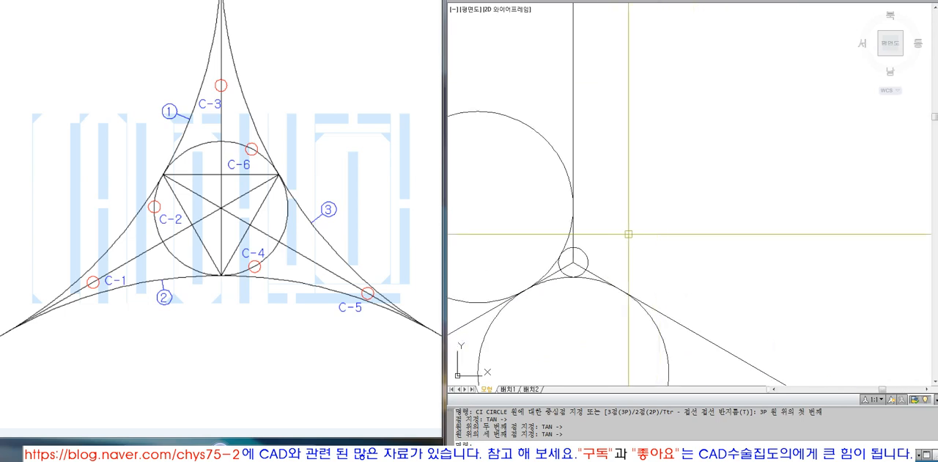
Draw a three-point circle tangent to the vertical line, the upper-right side of the centre circle and the lower-right line.
key("Escape")
key("Escape")
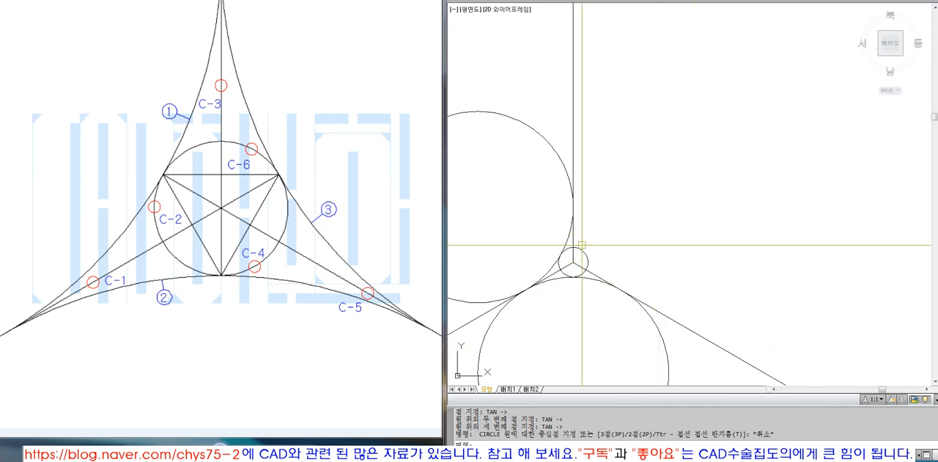
key("Return")
type("TAN")
key("Return")
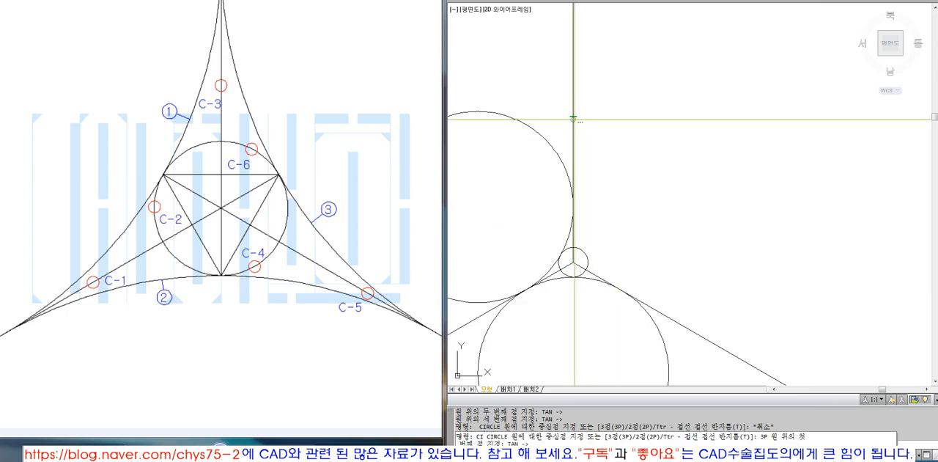
left_click(574, 90)
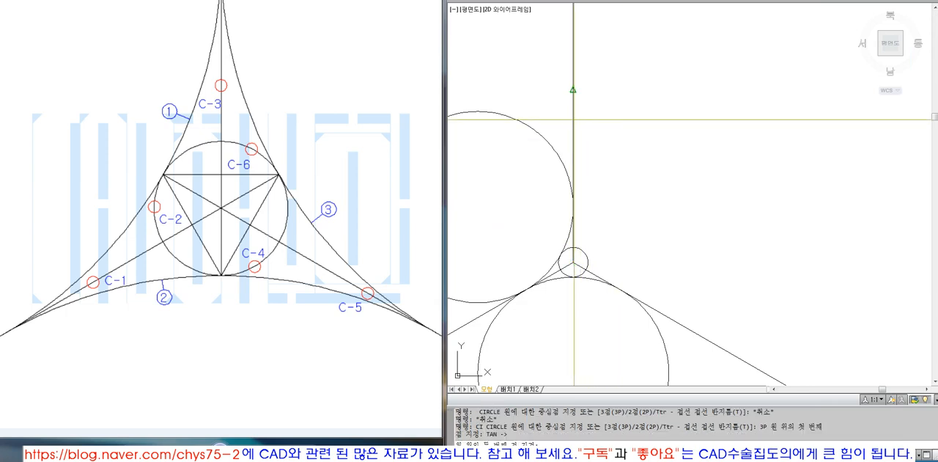
type("TAN")
key("Return")
left_click(585, 256)
type("TAN")
key("Return")
left_click(681, 323)
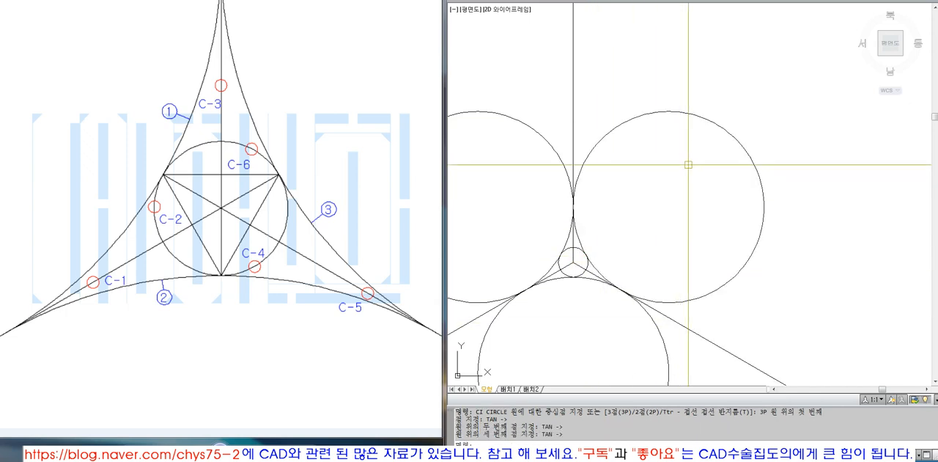
Erase the three construction lines radiating from the centre circle.
scroll(686, 173, "down", 4)
key("Escape")
type("E")
key("Return")
key("Return")
left_click_drag(676, 101, 619, 116)
Draw an outer three-point circle that encloses the three large circles and is tangent to each of them.
key("Return")
key("Return")
left_click_drag(577, 257, 532, 209)
key("Return")
type("Z")
key("Return")
type("O")
key("Return")
left_click(709, 66)
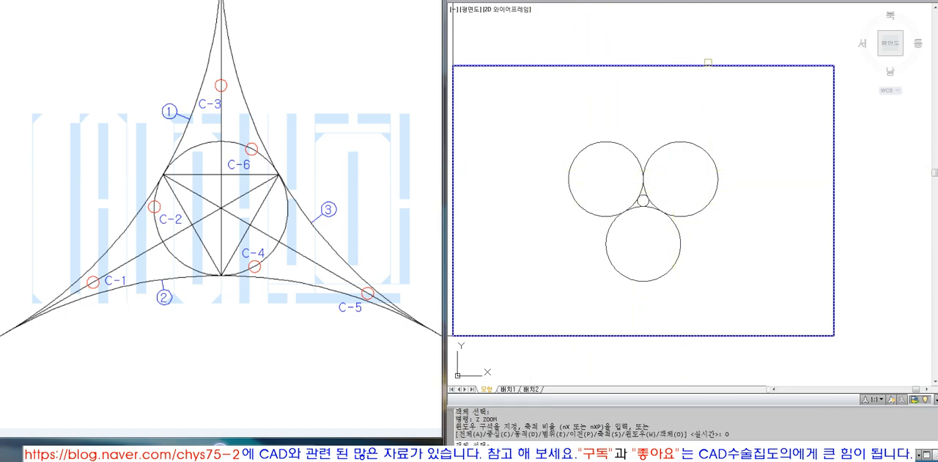
key("Return")
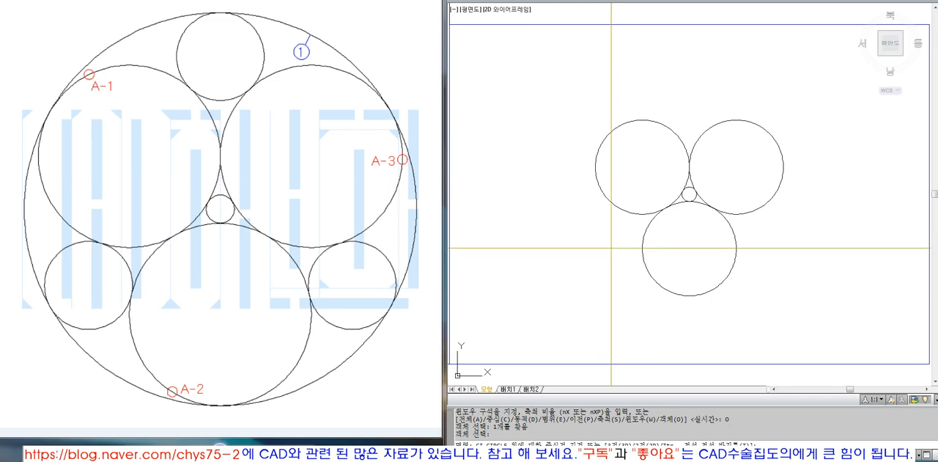
key("space")
type("TAN")
key("space")
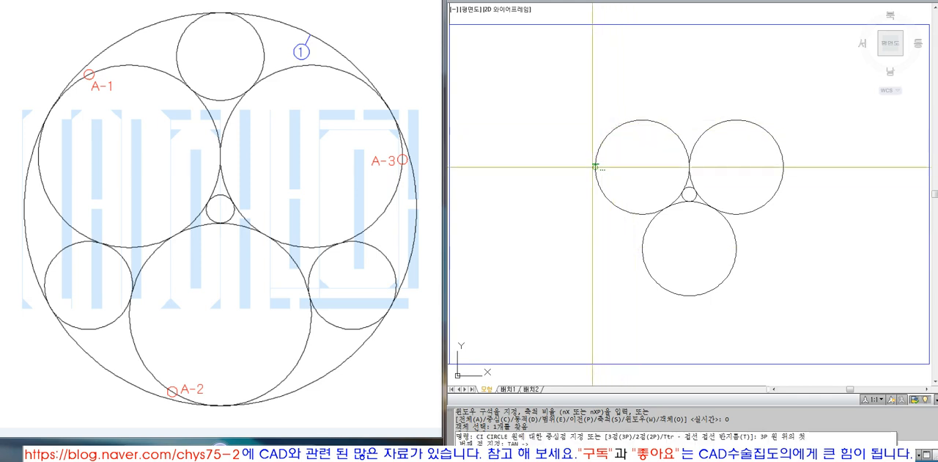
left_click(614, 130)
type("TAN")
key("space")
left_click(680, 293)
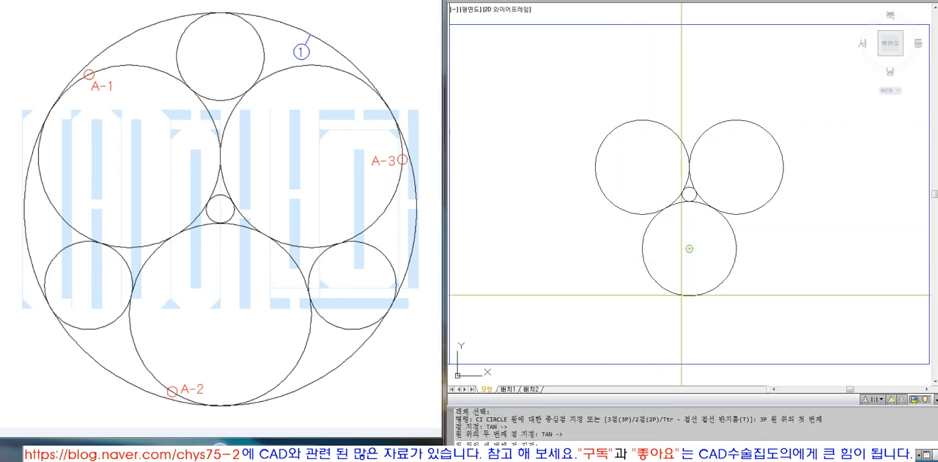
type("TAN ->")
key("space")
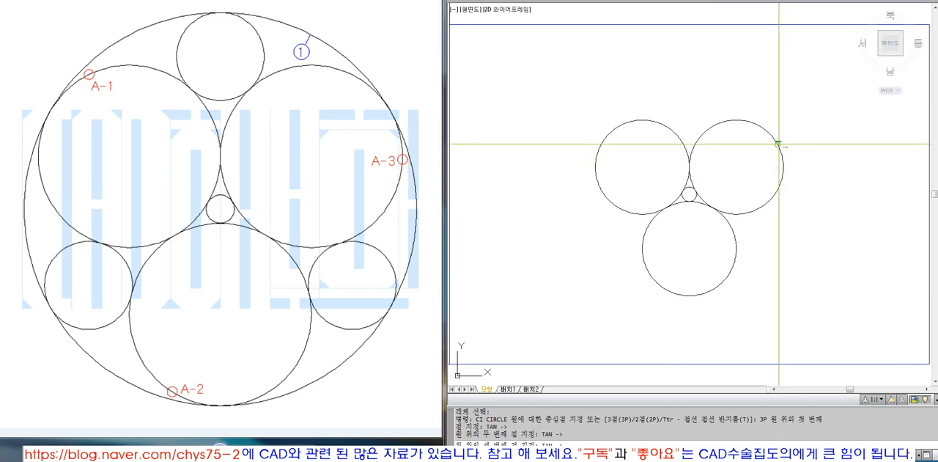
left_click(779, 143)
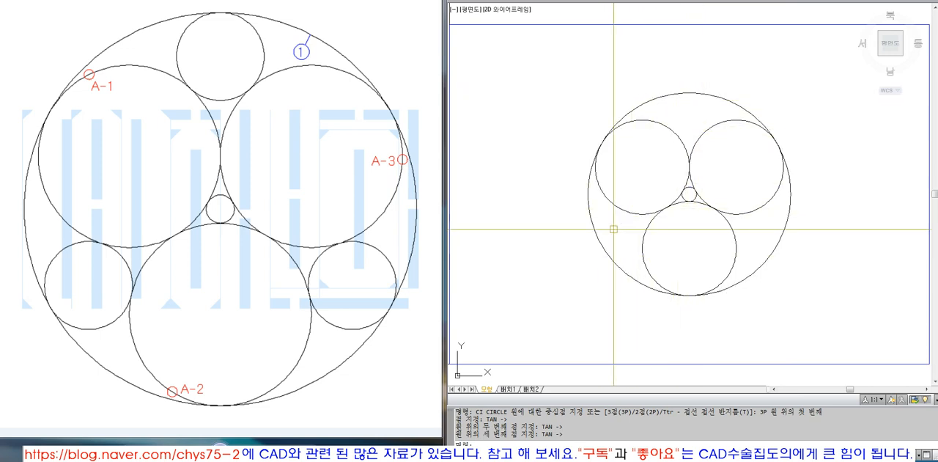
Following the next diagram, draw circle 2 at the top, tangent to the outer circle and the two upper large circles.
left_click(251, 454)
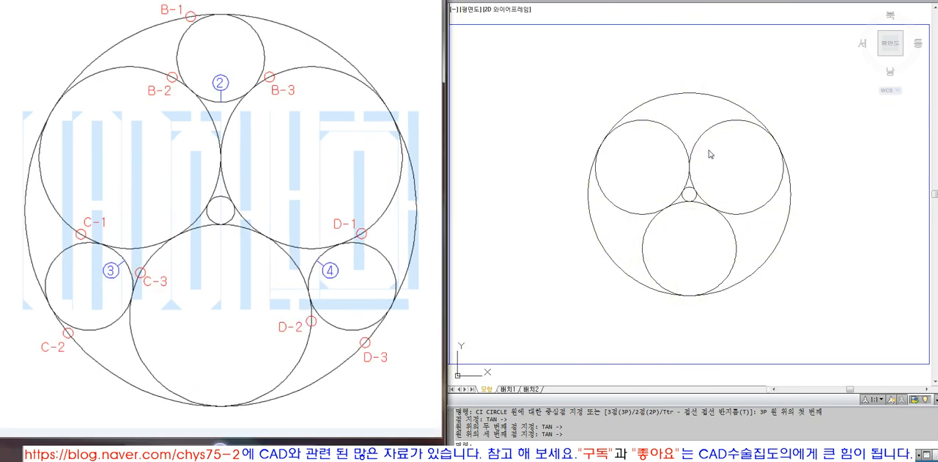
left_click(675, 115)
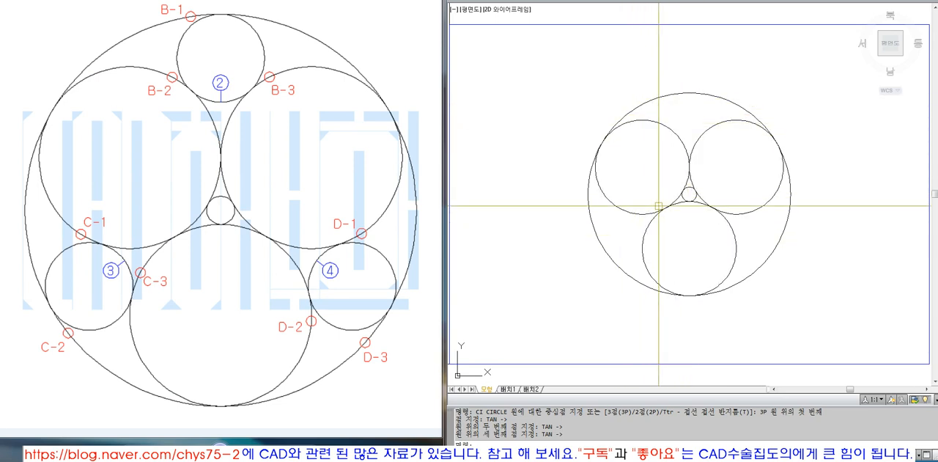
type("p")
key("Return")
type("TAN")
key("Return")
left_click(690, 91)
type("TAN")
key("Return")
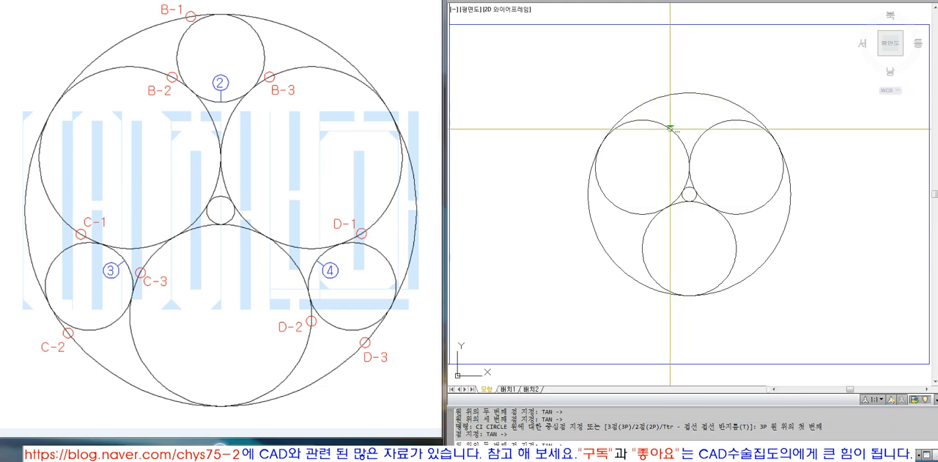
left_click(668, 128)
left_click(704, 129)
Draw circle 3 in the lower-left gap, tangent to the upper-left large circle, the outer circle and the bottom large circle.
key("Return")
type("3P")
key("Return")
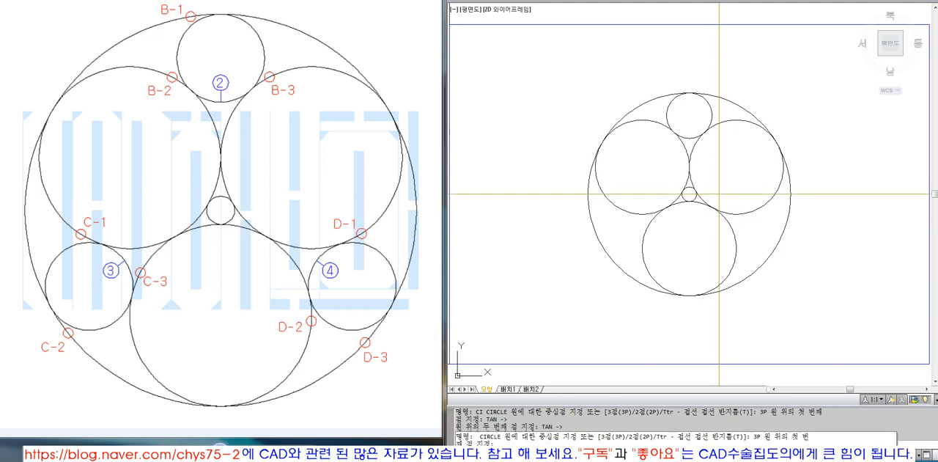
type("TAN ->")
key("Return")
left_click(619, 209)
type("TAN")
key("Return")
left_click(599, 242)
type("TAN")
key("Return")
left_click(643, 242)
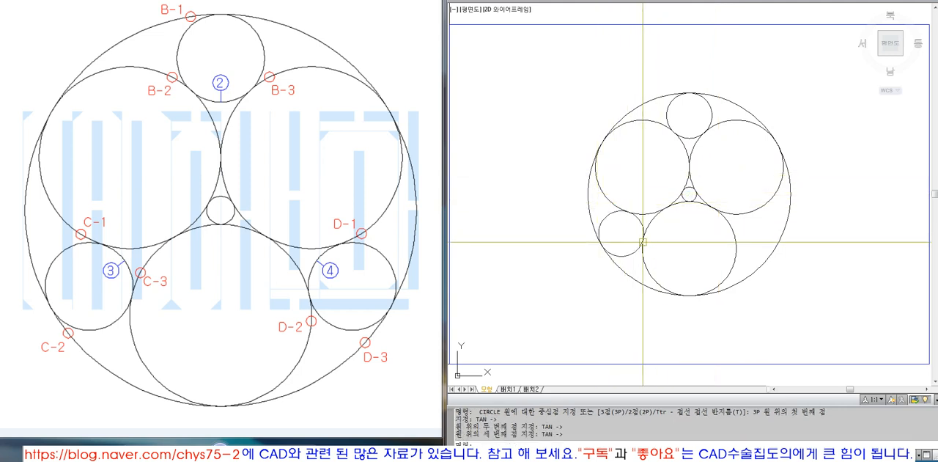
Draw circle 4 in the lower-right gap, tangent to the bottom large circle, the outer circle and the upper-right large circle.
type("P")
key("Return")
type("TAN")
key("Return")
left_click(735, 249)
type("TAN")
key("Return")
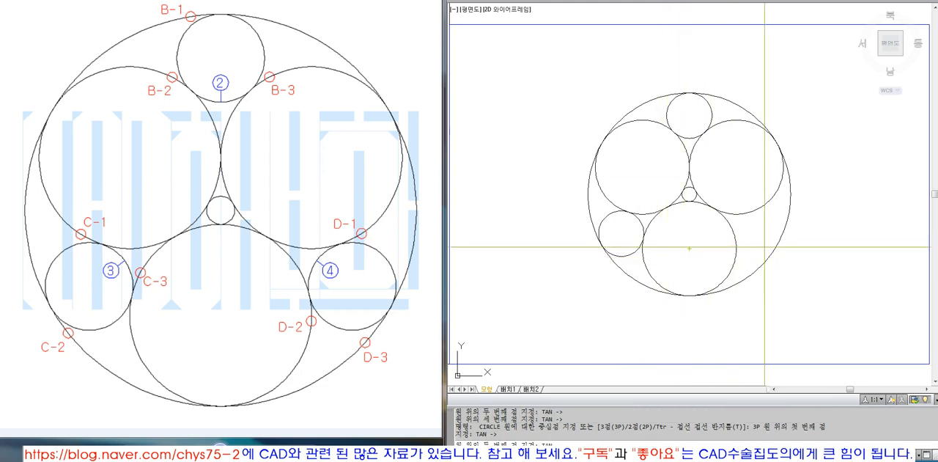
left_click(774, 249)
type("TAN")
key("Return")
left_click(763, 213)
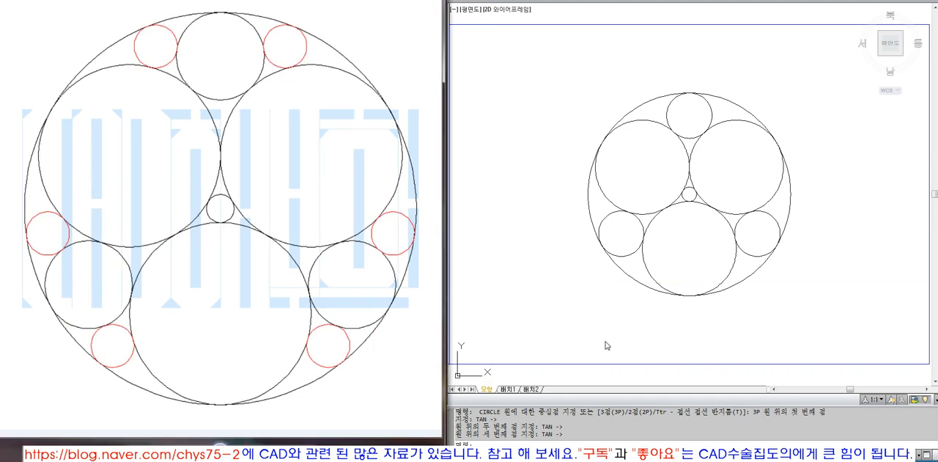
Draw a rectangle around the whole circle figure and zoom in to its extents.
type("z")
key("Return")
key("Escape")
type("rec")
key("Return")
left_click(563, 71)
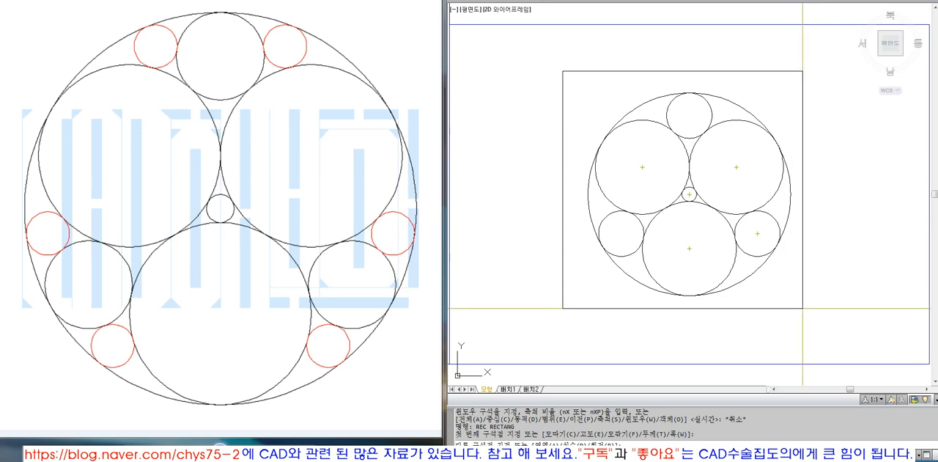
left_click(806, 307)
type("z")
key("Return")
type("o")
key("Return")
left_click(783, 306)
key("Return")
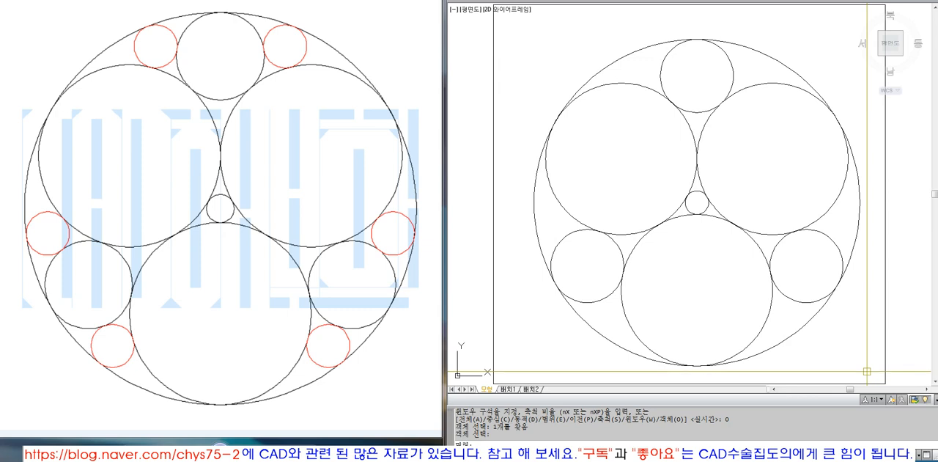
left_click(673, 103)
key("Escape")
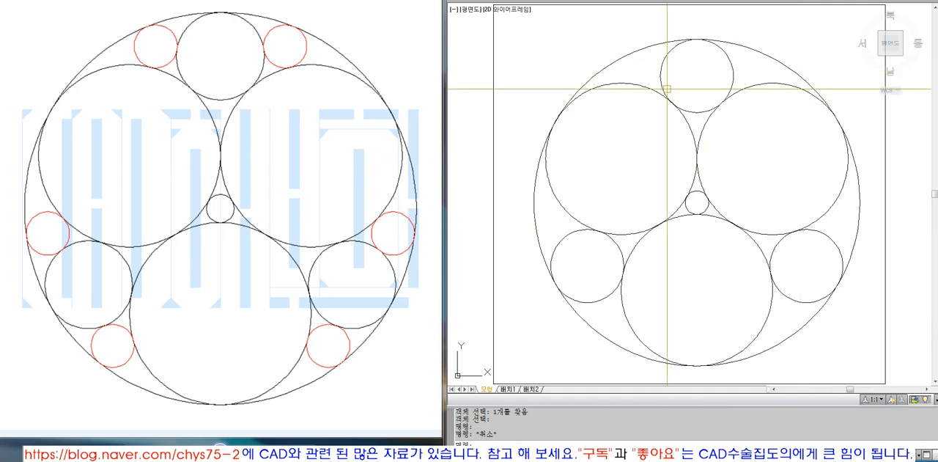
type("ci")
key("Return")
type("3p")
key("Return")
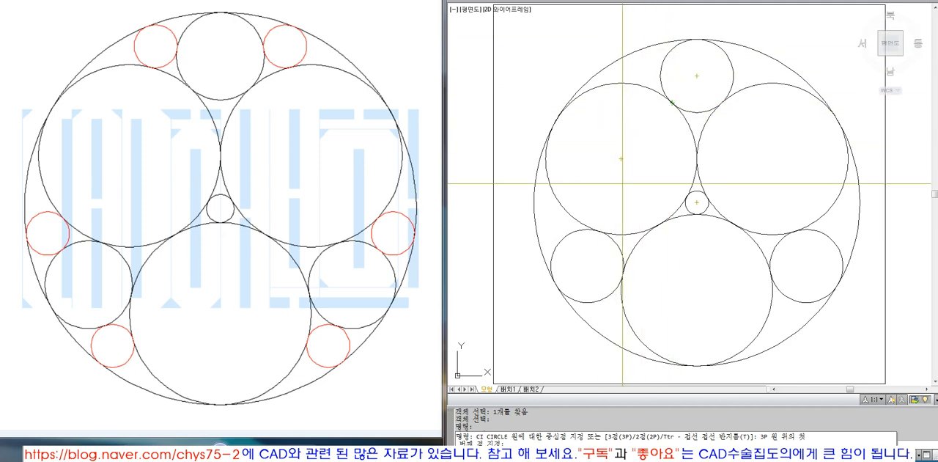
key("Escape")
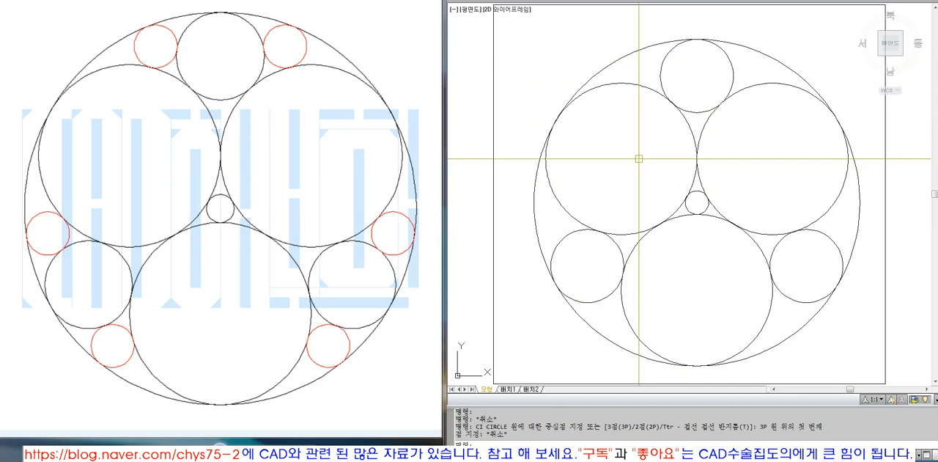
Draw a three-point circle in the upper-left gap, tangent to the upper-left large circle, the top circle and the outer circle.
type("C")
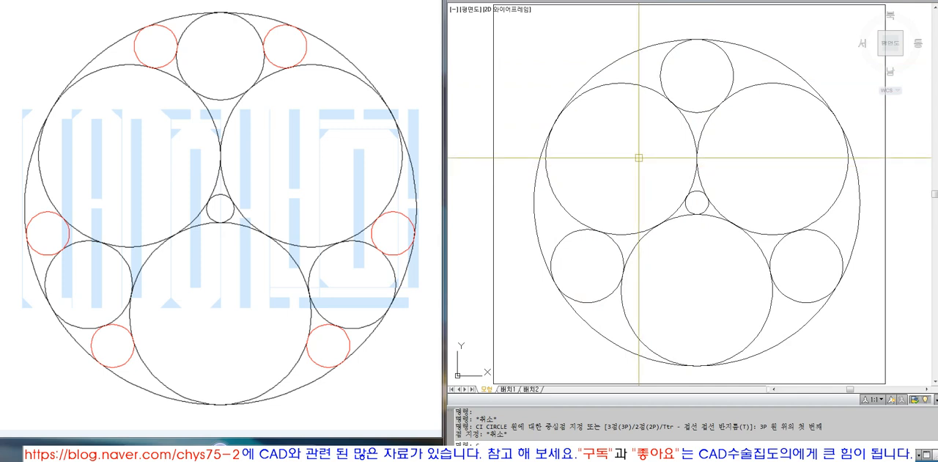
type("p")
key("Return")
type("TAN")
key("space")
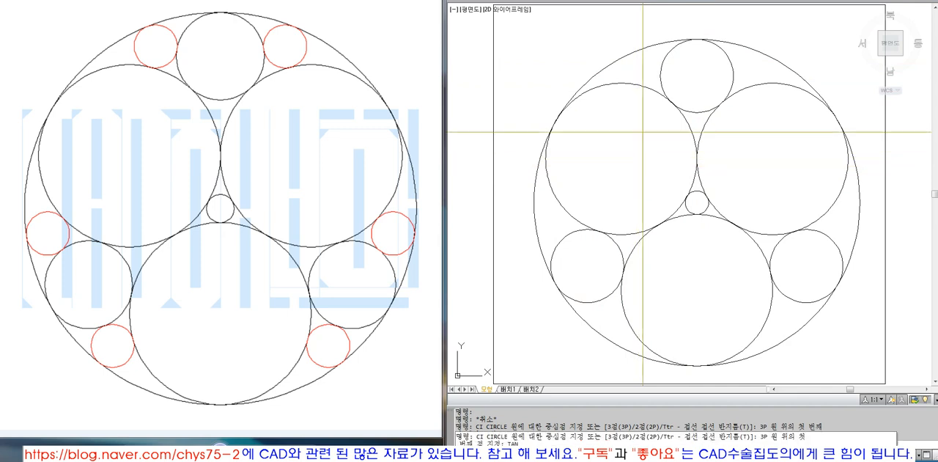
left_click(630, 84)
type("TAN")
key("space")
left_click(662, 63)
type("TAN")
key("space")
left_click(643, 47)
Draw a three-point circle in the upper-right gap, tangent to the top circle, the upper-right large circle and the outer circle.
key("space")
key("space")
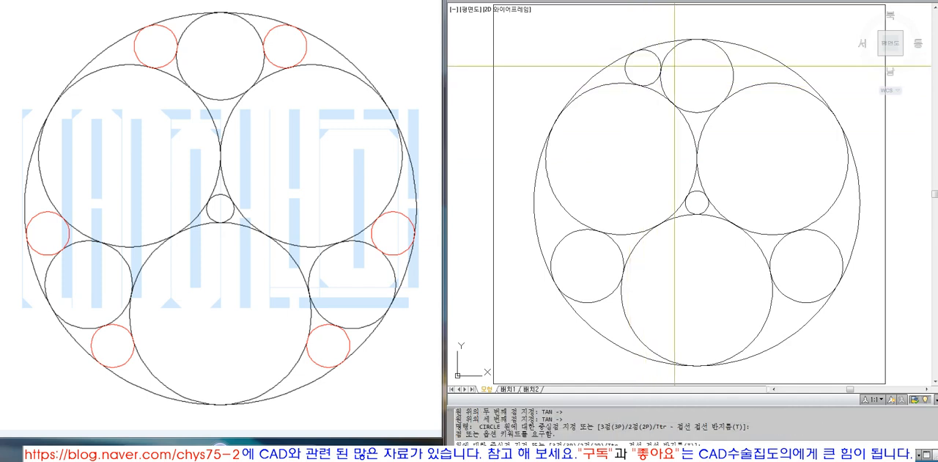
type("TAN")
key("space")
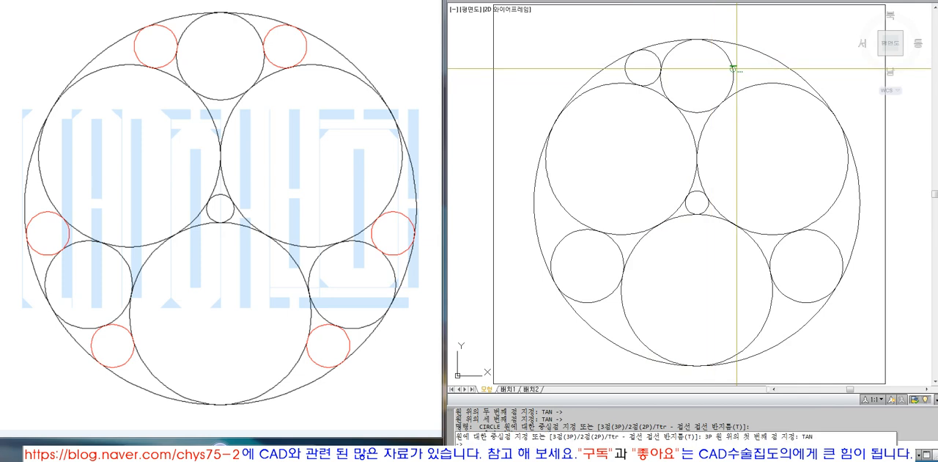
left_click(732, 71)
type("TAN")
key("space")
left_click(756, 85)
type("TAN")
key("space")
left_click(763, 54)
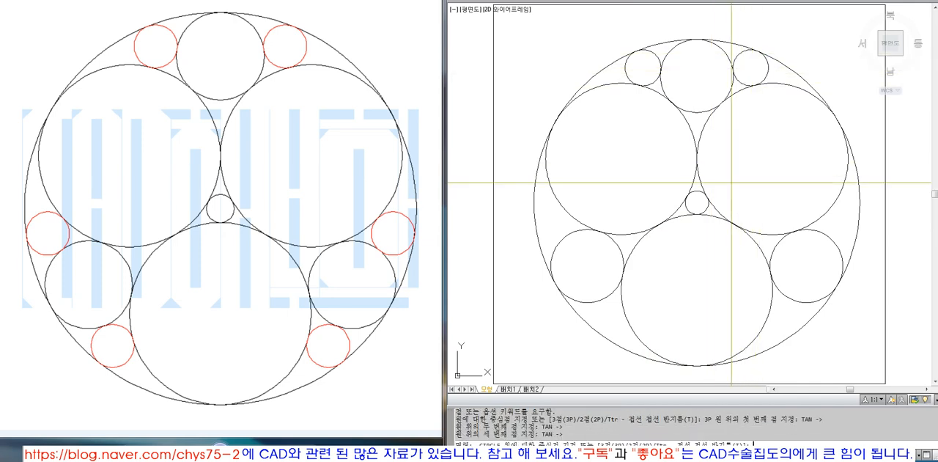
Draw a circle in the left gap, tangent to the upper-left large circle, the outer circle and the lower-left medium circle.
type("P")
key("space")
type("TAN")
key("space")
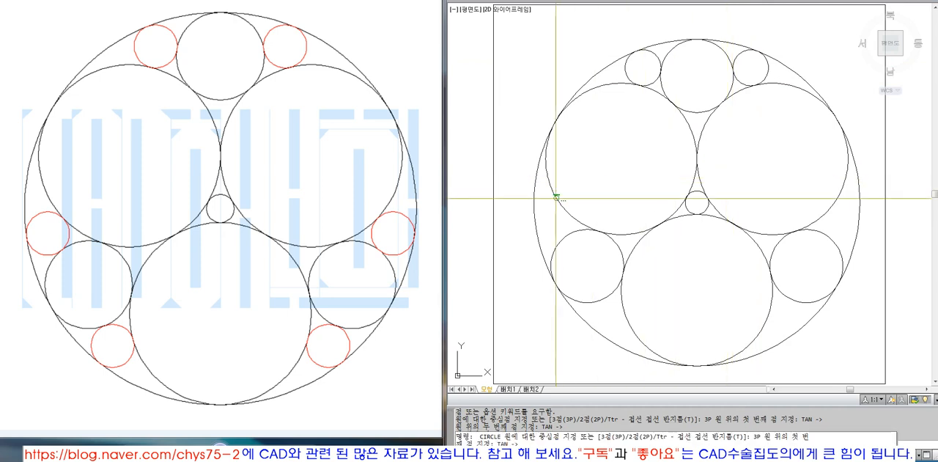
left_click(558, 201)
type("TAN")
key("space")
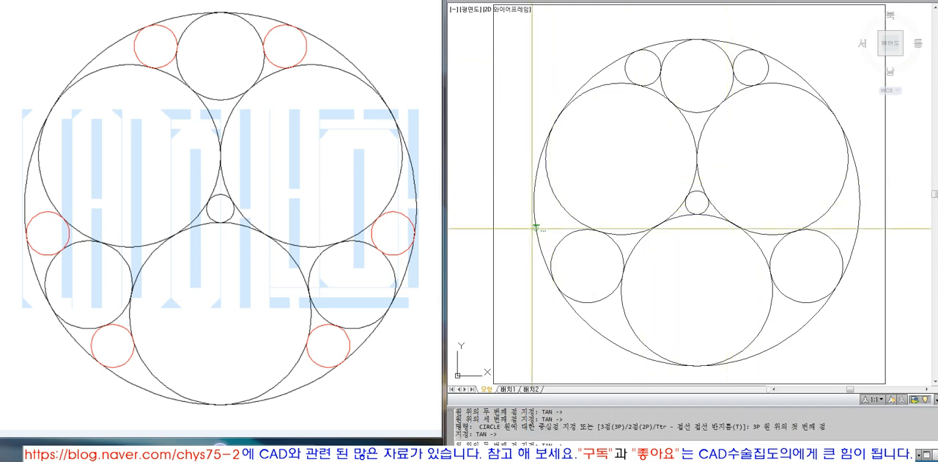
left_click(535, 226)
type("TAN")
key("space")
left_click(561, 239)
key("space")
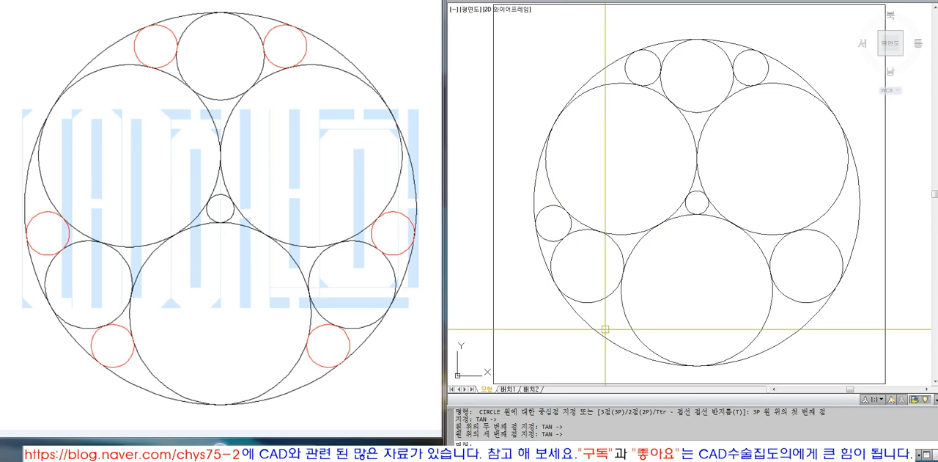
type("TAN")
key("Escape")
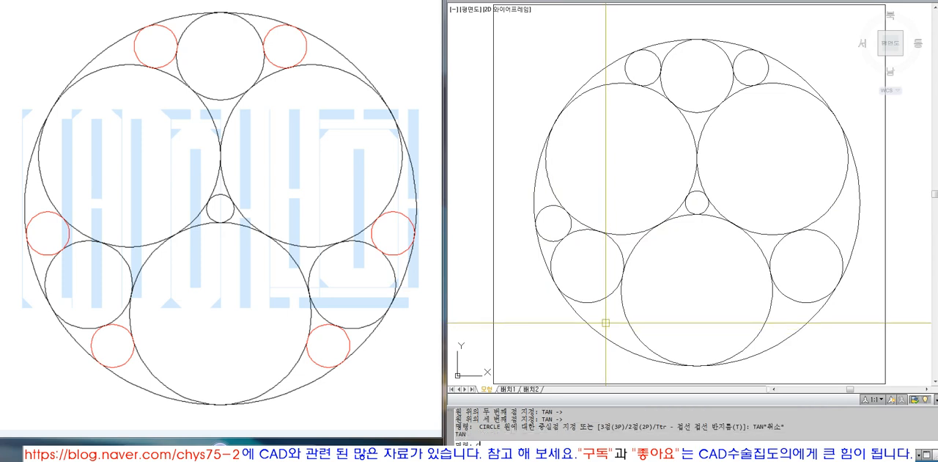
Draw a circle below the lower-left medium circle, tangent to it, the outer circle and the bottom large circle.
type("P")
key("space")
type("TAN ->")
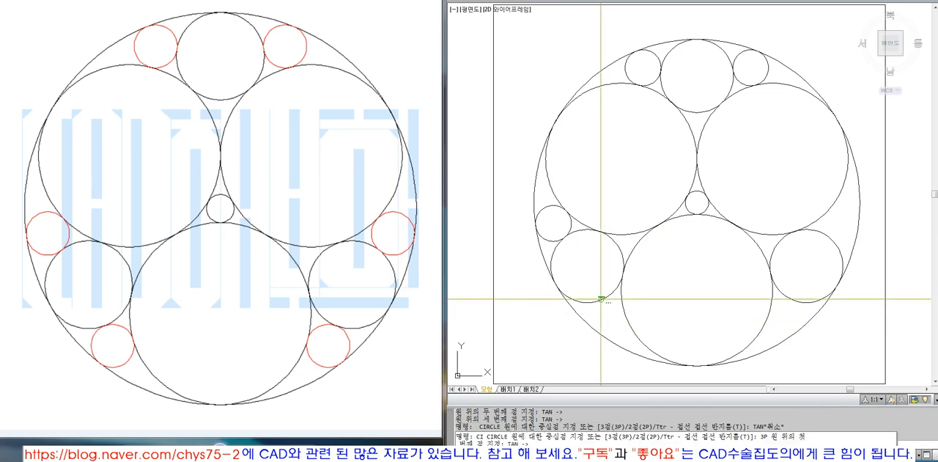
type("N")
key("space")
left_click(587, 266)
key("space")
left_click(596, 331)
Draw a circle below the lower-right medium circle, tangent to the bottom large circle, the outer circle and that medium circle.
type("TAN")
key("space")
left_click(626, 319)
key("space")
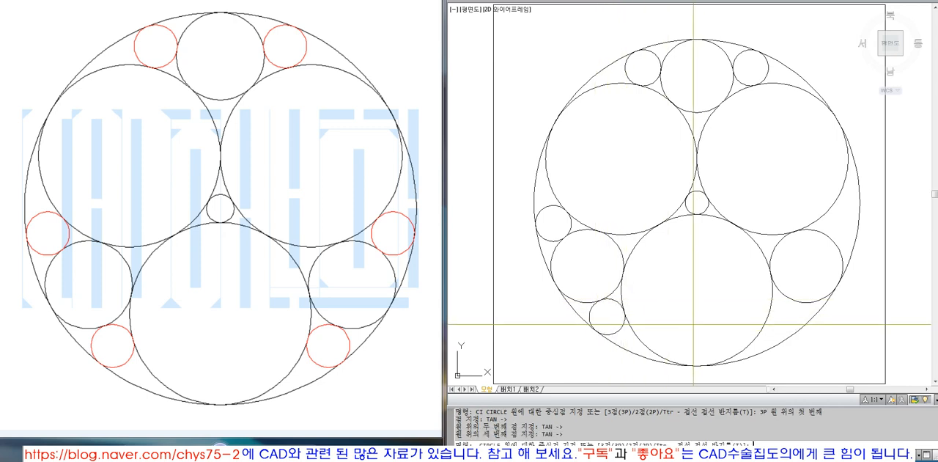
type("3P")
key("space")
type("TAN")
key("space")
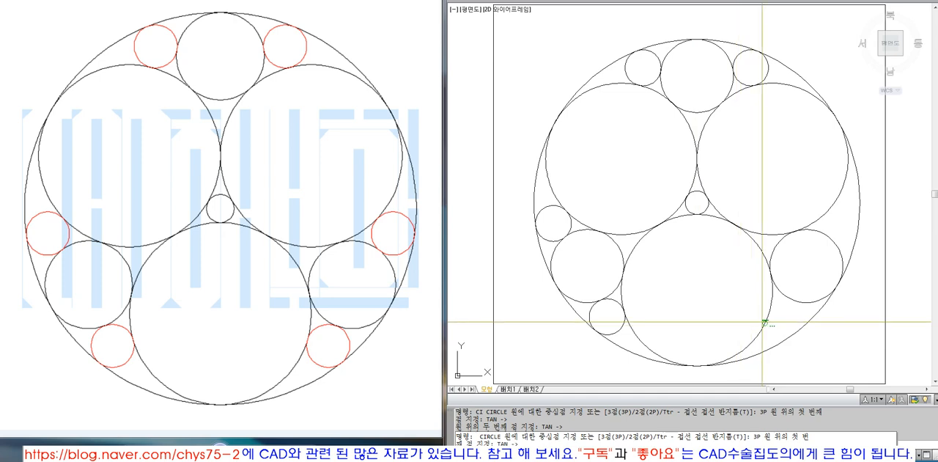
left_click(764, 323)
type("TAN")
key("space")
left_click(797, 329)
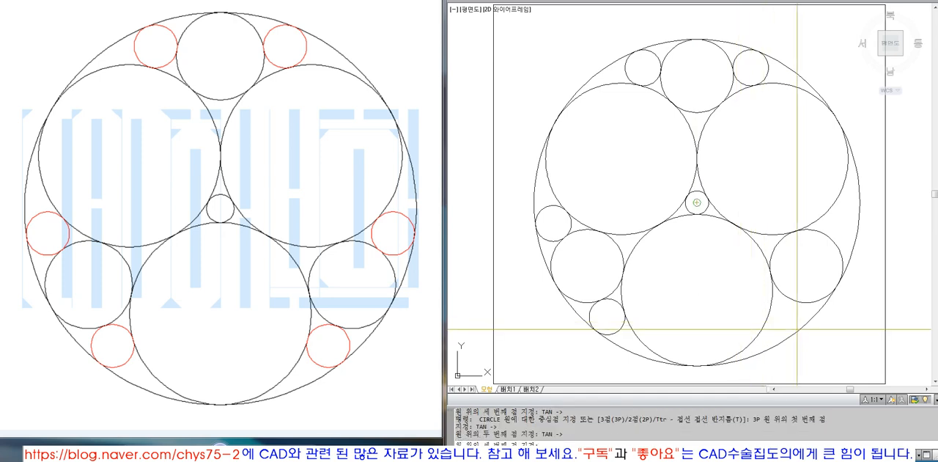
left_click(797, 300)
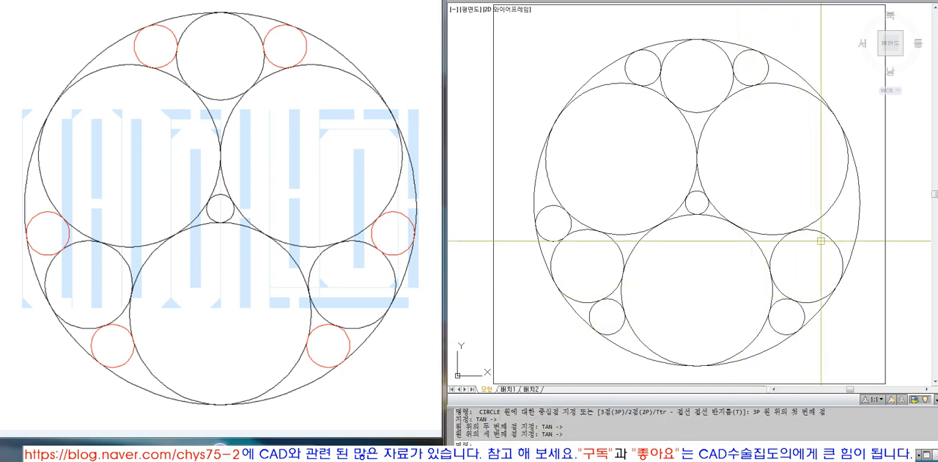
Draw a circle in the right gap, tangent to the lower-right medium circle, the upper-right large circle and the outer circle.
key("space")
type("TAN ->")
key("space")
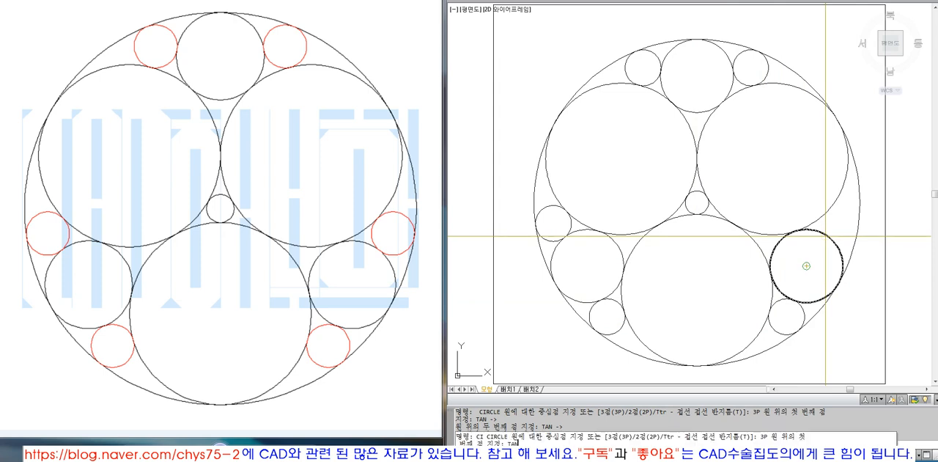
left_click(833, 236)
left_click(830, 213)
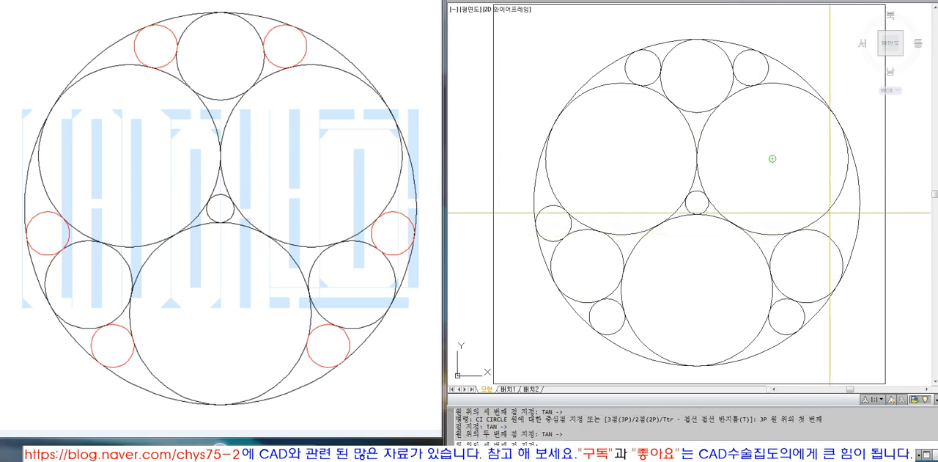
left_click(859, 217)
key("Escape")
Following the next diagram, draw a smaller upper-left circle tangent to the outer circle, the upper-left large circle and the neighbouring small circle.
left_click(249, 454)
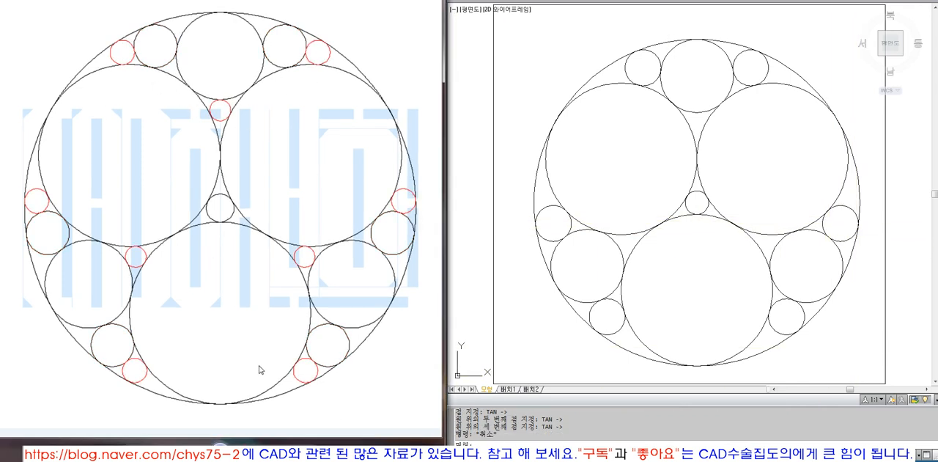
left_click(614, 154)
key("Escape")
key("Escape")
type("3P")
key("Return")
type("TAN")
key("Return")
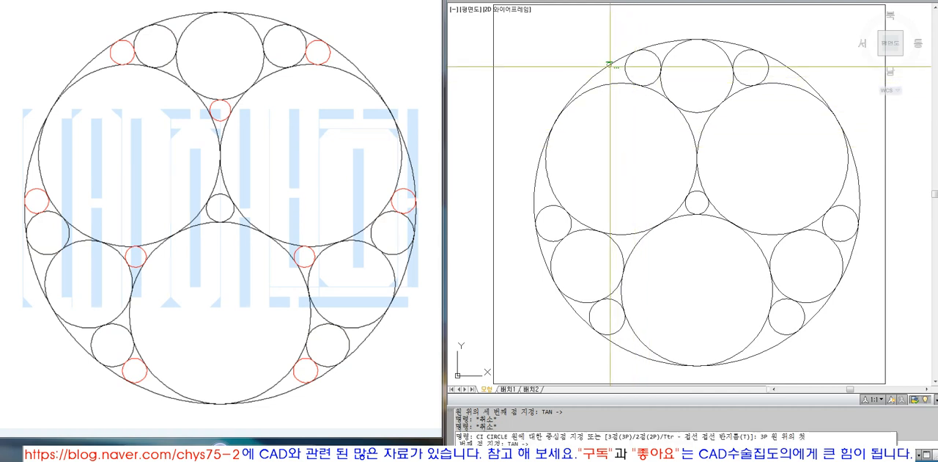
left_click(610, 66)
left_click(613, 83)
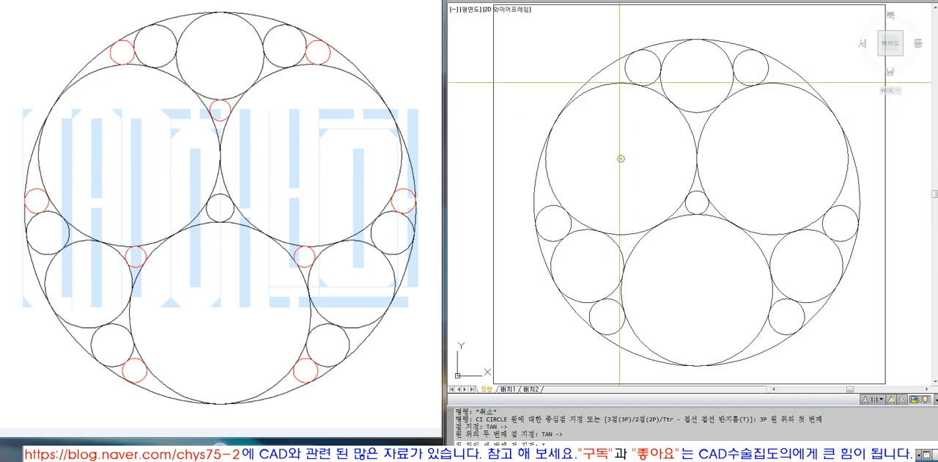
left_click(633, 73)
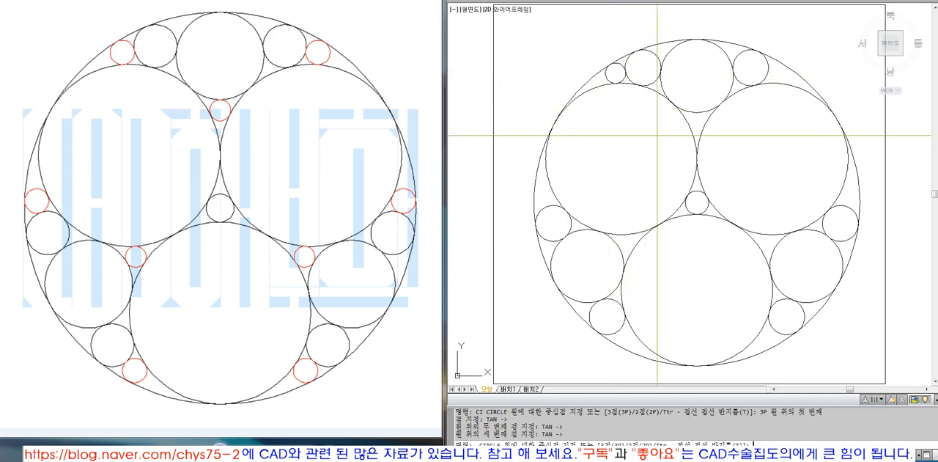
Draw the matching smaller upper-right circle, tangent to the neighbouring small circle, the outer circle and the upper-right large circle.
type("P")
key("Return")
type("TAN")
key("Return")
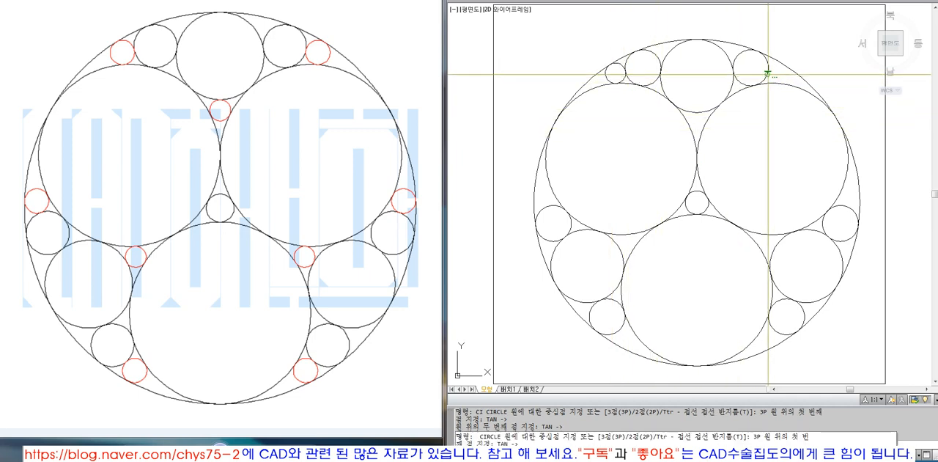
left_click(768, 71)
type("TAN")
key("Return")
left_click(789, 69)
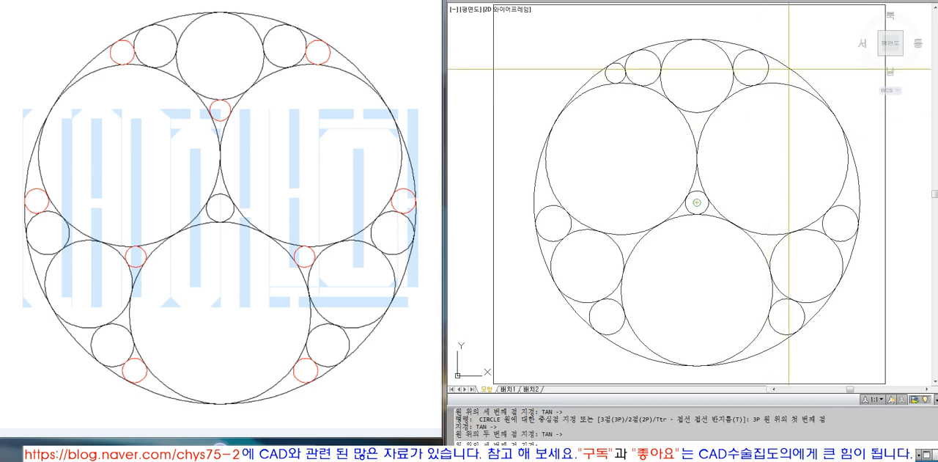
left_click(789, 82)
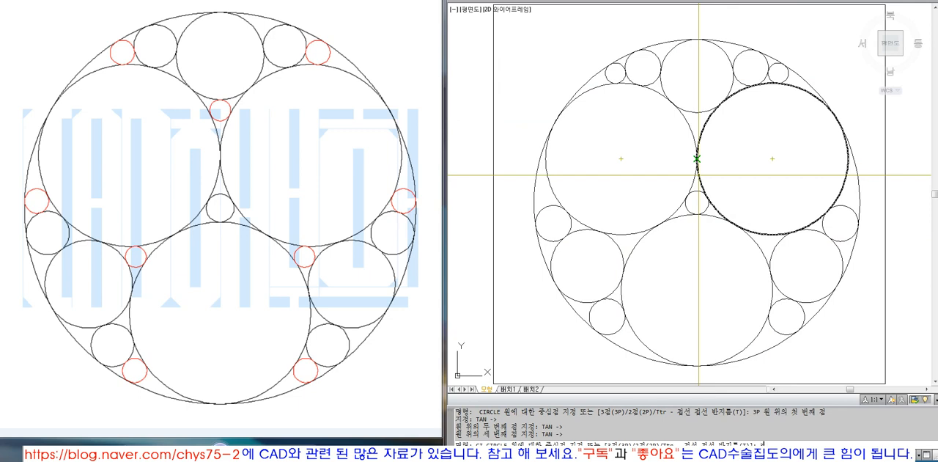
Draw a small circle under the top circle, tangent to it and to the two upper large circles.
type("P")
key("Return")
type("TAN")
key("Return")
left_click(696, 159)
type("TAN")
key("space")
left_click(697, 114)
type("TAN")
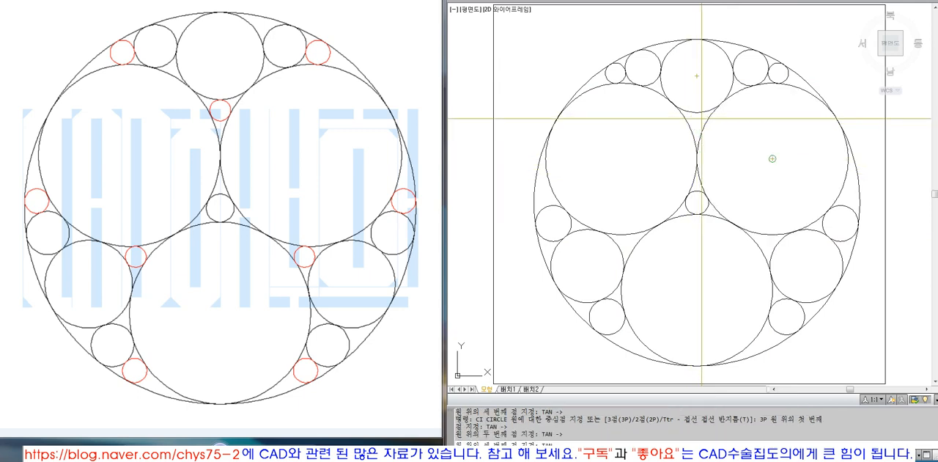
key("space")
left_click(705, 120)
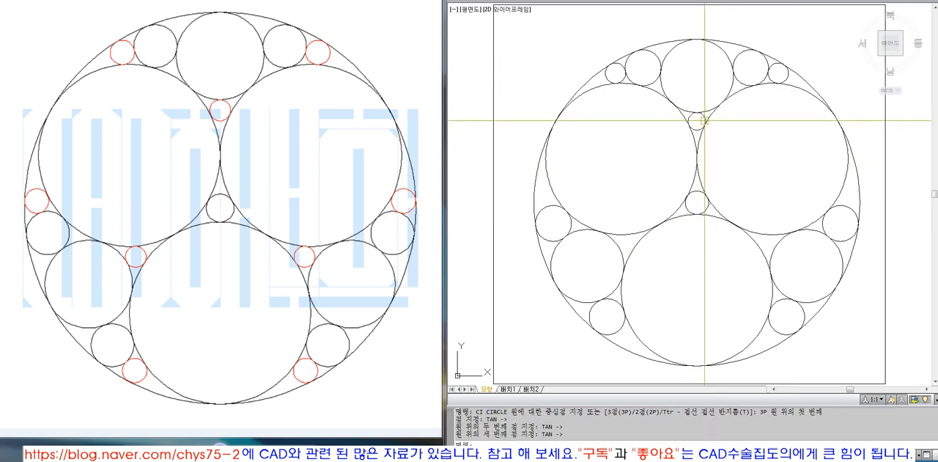
Draw a smaller circle above the left small circle, tangent to it, the upper-left large circle and the outer circle.
left_click(622, 273)
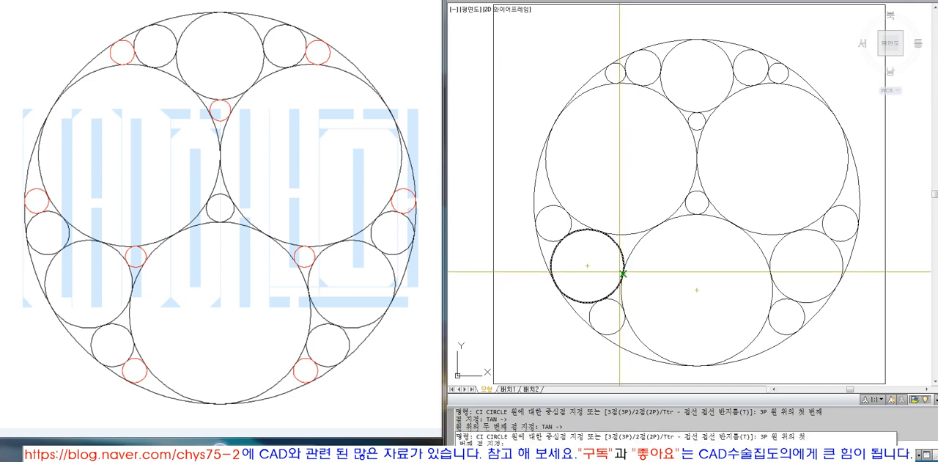
left_click(536, 194)
left_click(545, 208)
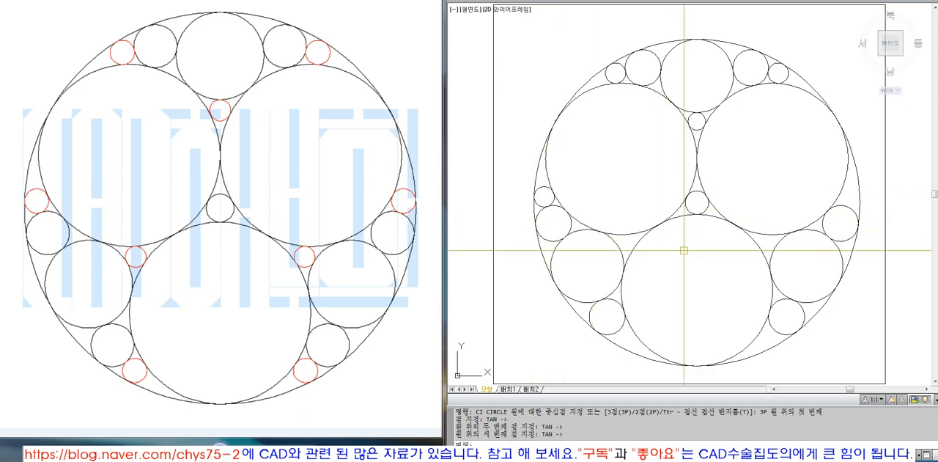
Change the colour of the Ø9 centre circle to blue.
left_click(697, 212)
key("Escape")
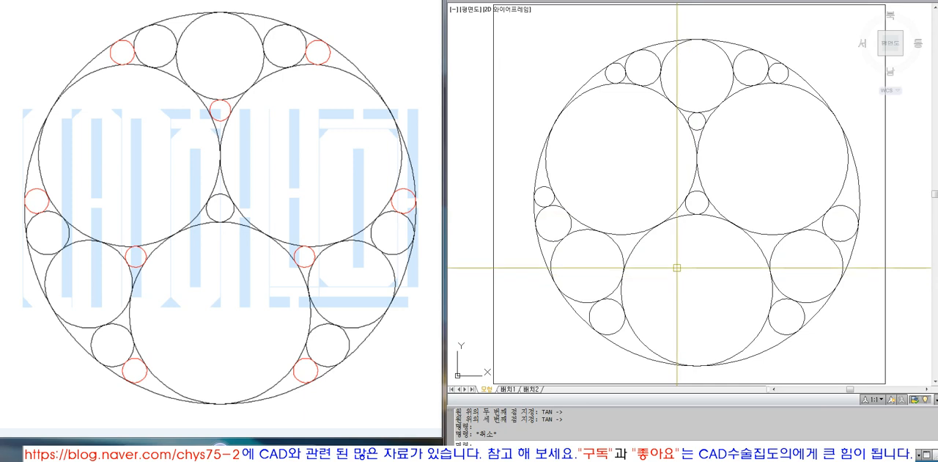
left_click(688, 204)
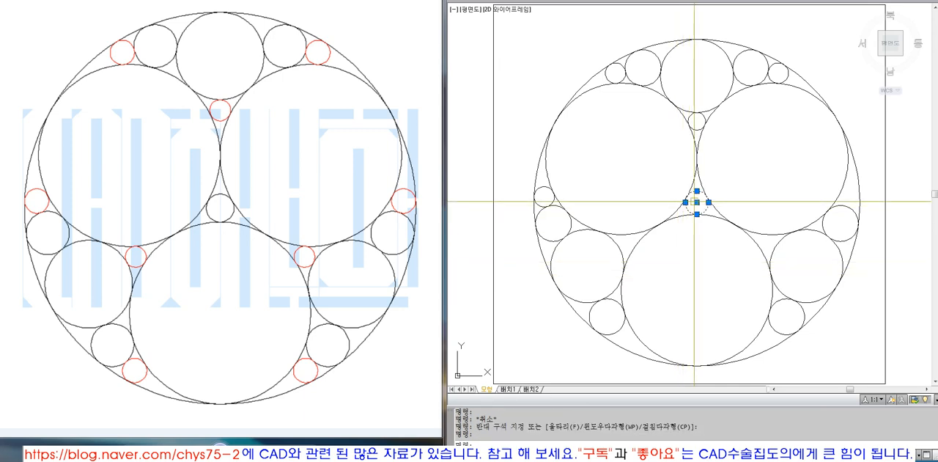
key("Escape")
left_click(688, 204)
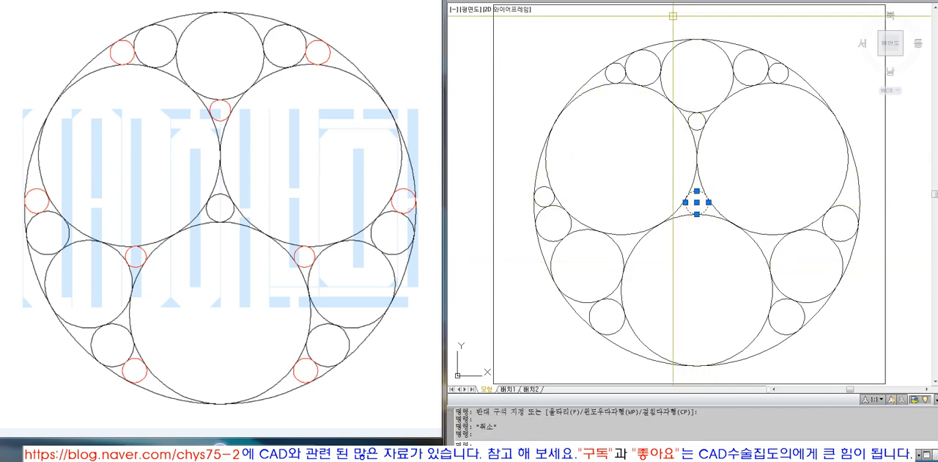
left_click(792, 0)
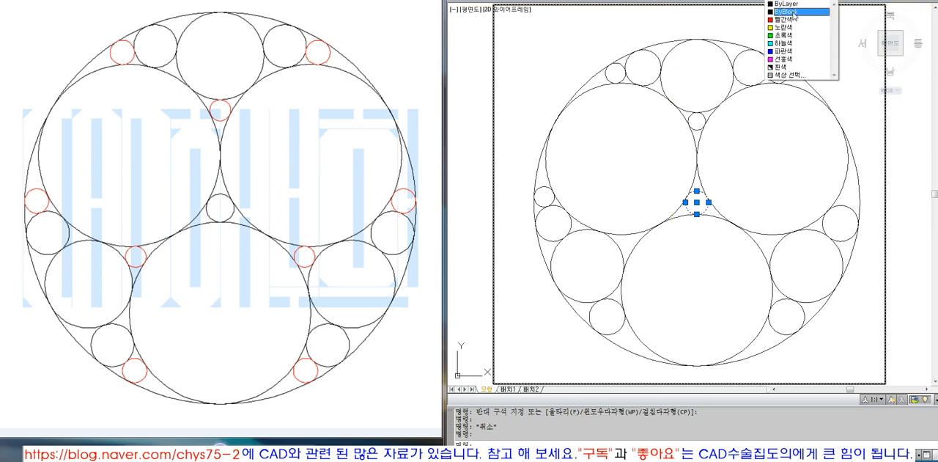
left_click(797, 52)
key("Escape")
Change the colour of the three large circles around the centre circle to red.
left_click(678, 213)
left_click(666, 224)
left_click(734, 224)
left_click(792, 2)
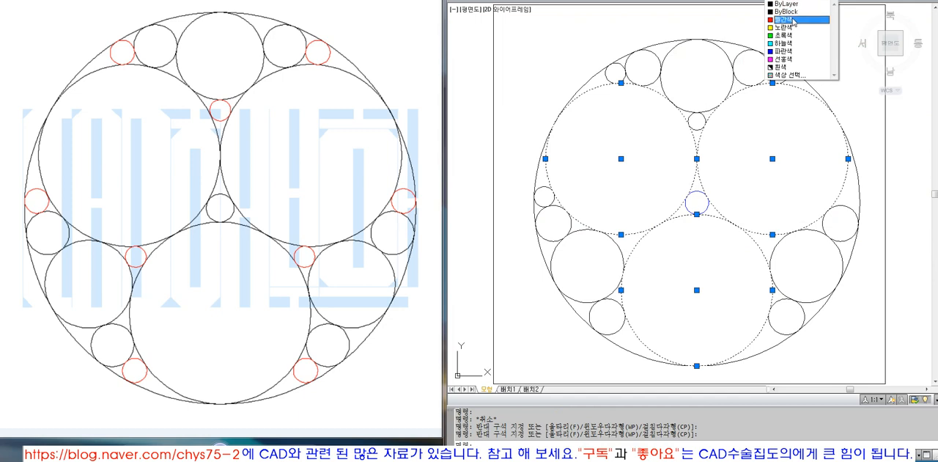
left_click(797, 24)
key("Escape")
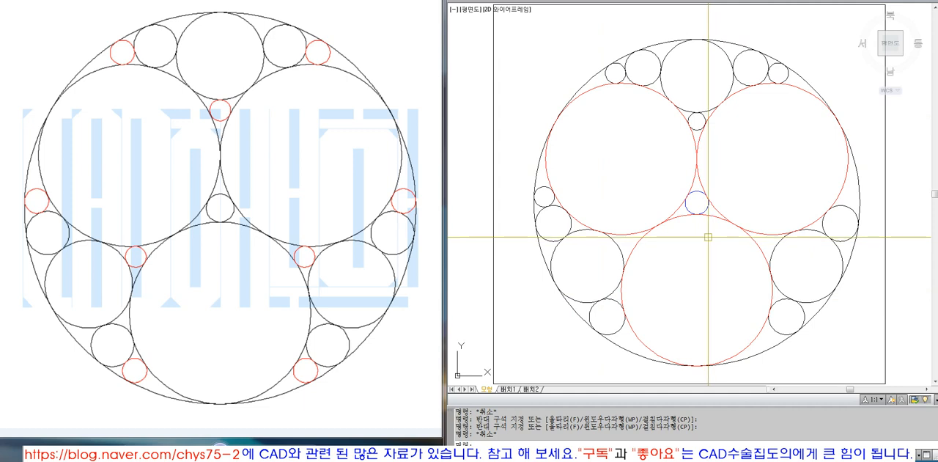
left_click(807, 81)
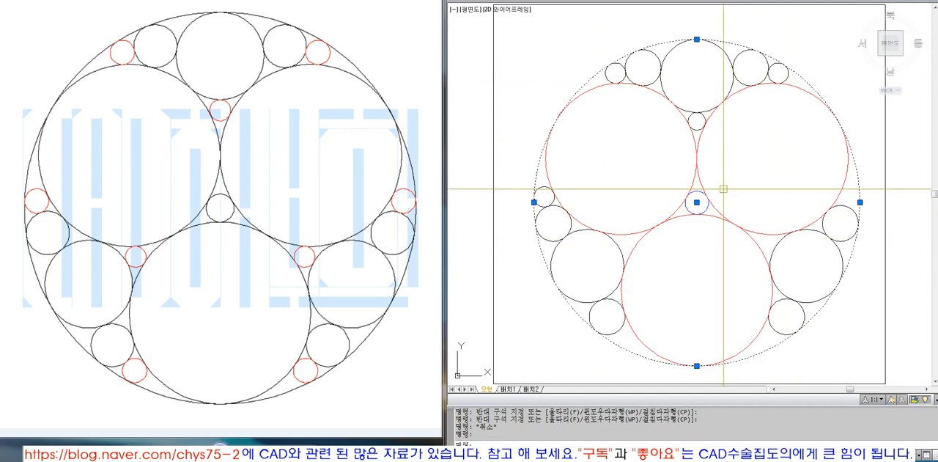
key("Escape")
left_click(810, 80)
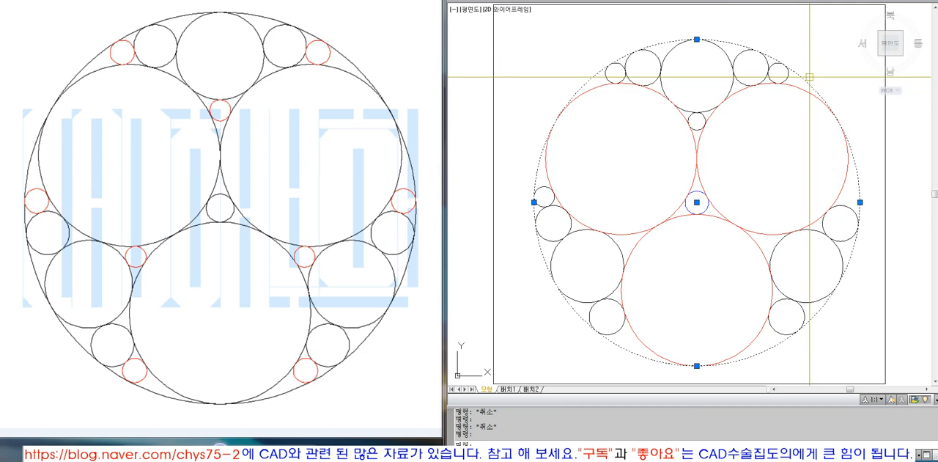
key("Escape")
Draw a small three-point circle tangent to the upper-left large circle, the left medium circle and the bottom large circle.
type("ct")
key("space")
type("3p")
key("space")
type("tan")
left_click(625, 234)
type("tan")
key("space")
left_click(616, 243)
left_click(632, 243)
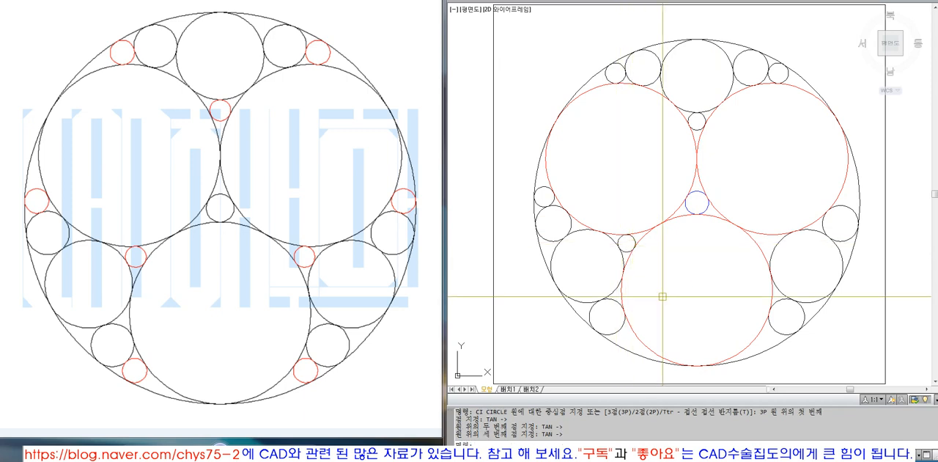
key("Escape")
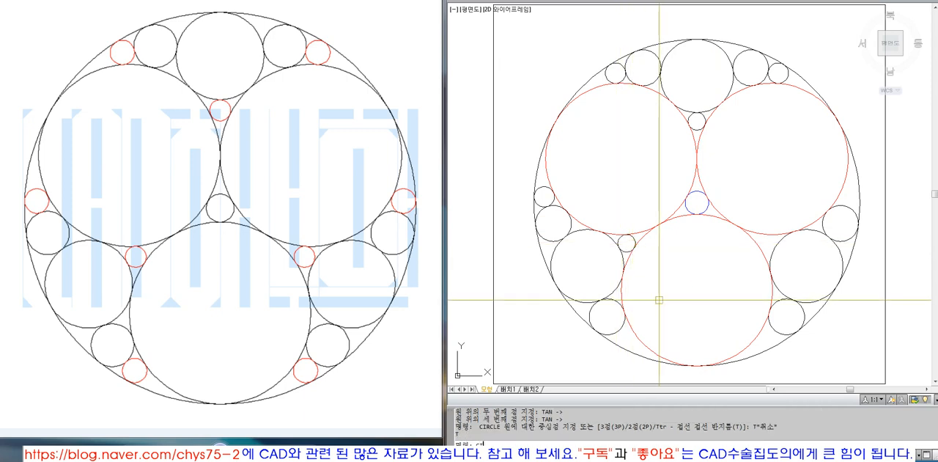
Draw a small lower-left three-point circle tangent to the neighbouring small circle, the outer circle and the bottom large circle.
type("p")
key("space")
type("tan")
key("space")
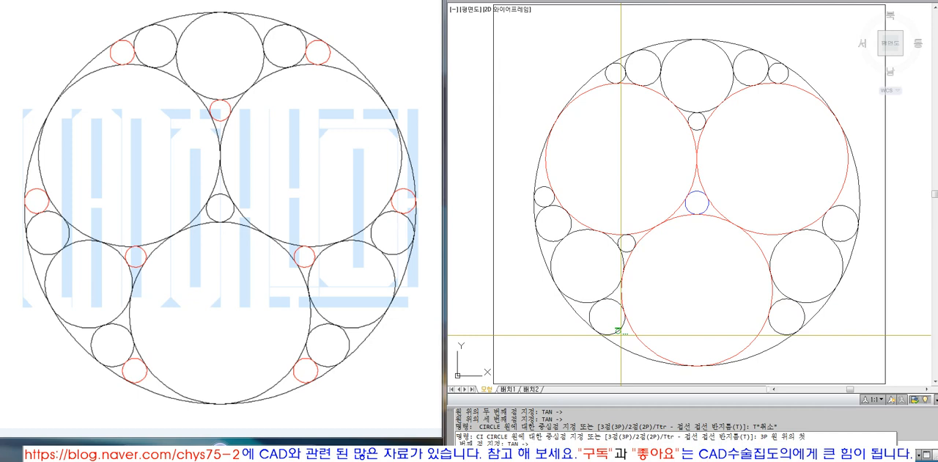
left_click(621, 335)
left_click(622, 349)
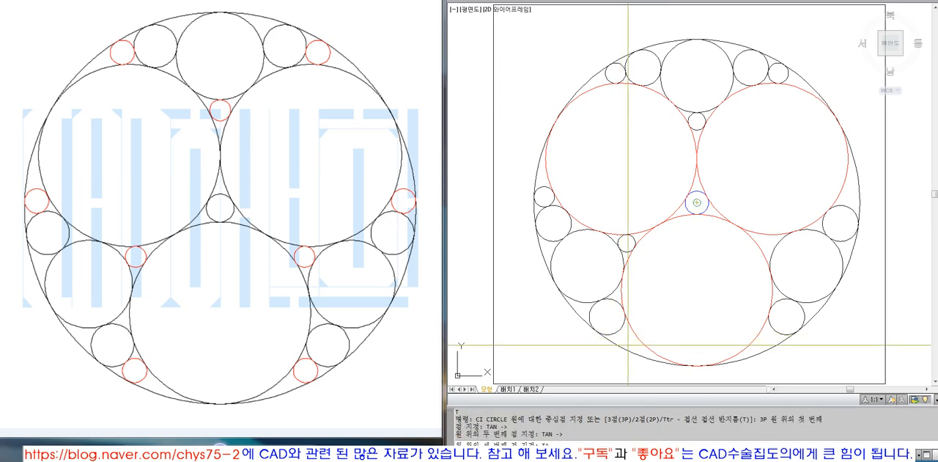
left_click(629, 339)
key("space")
key("Escape")
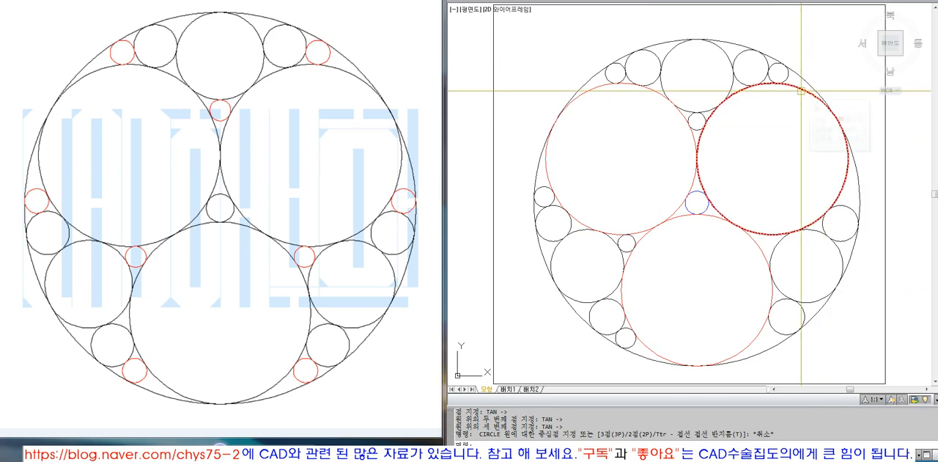
left_click(779, 162)
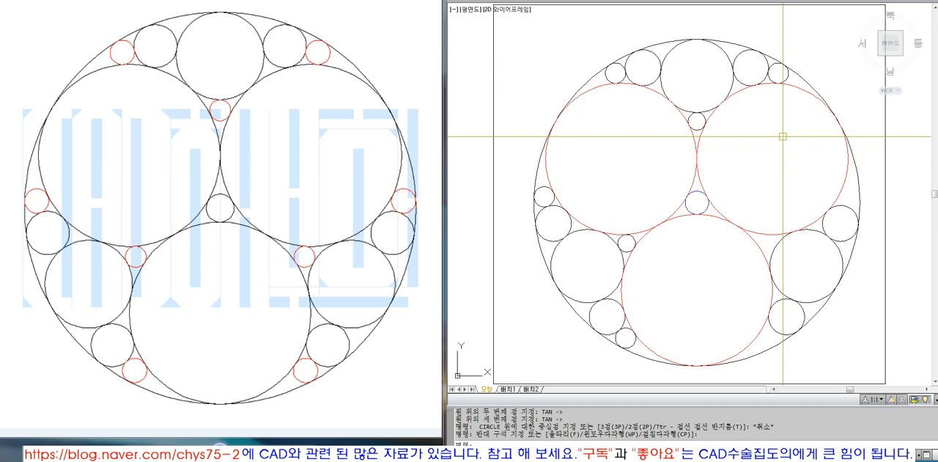
left_click(802, 90)
left_click(583, 93)
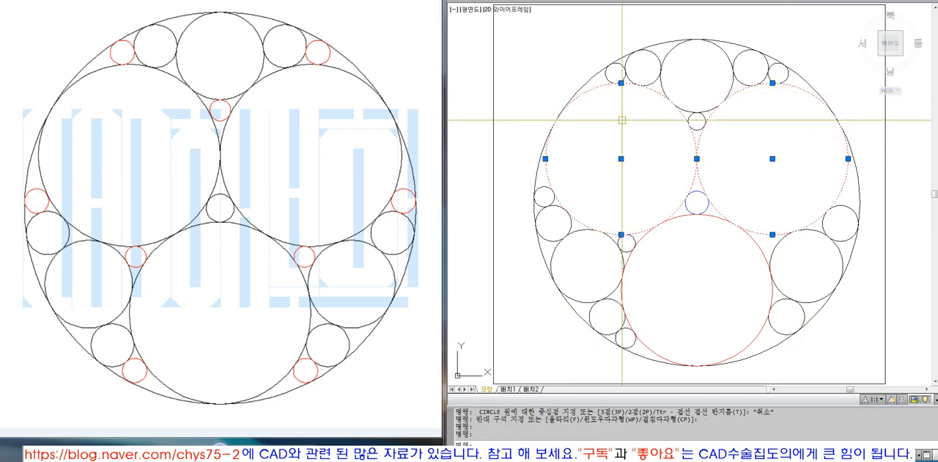
left_click(697, 219)
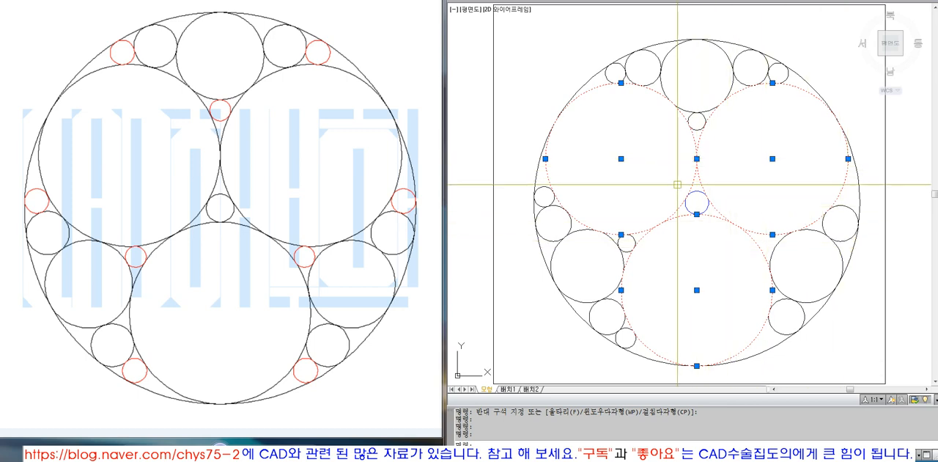
key("Escape")
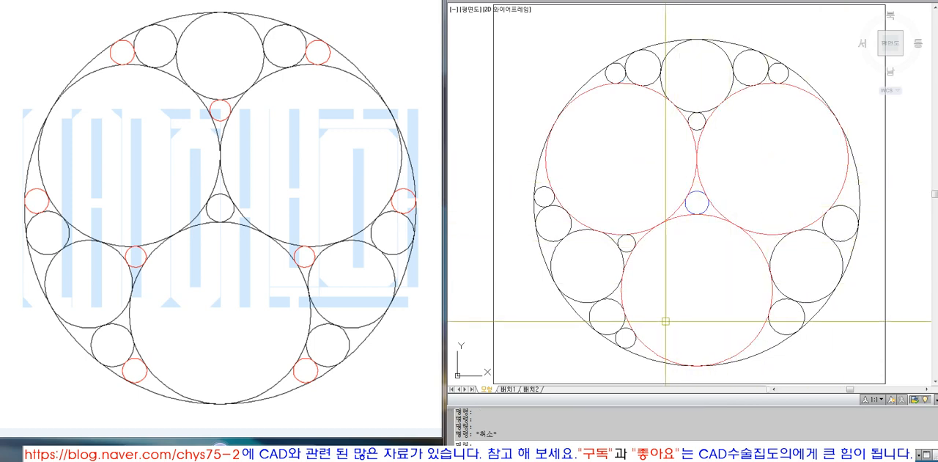
Draw a small three-point circle tangent to the bottom large circle, the upper-right large circle and the right medium circle.
key("space")
type("TAN ->")
key("space")
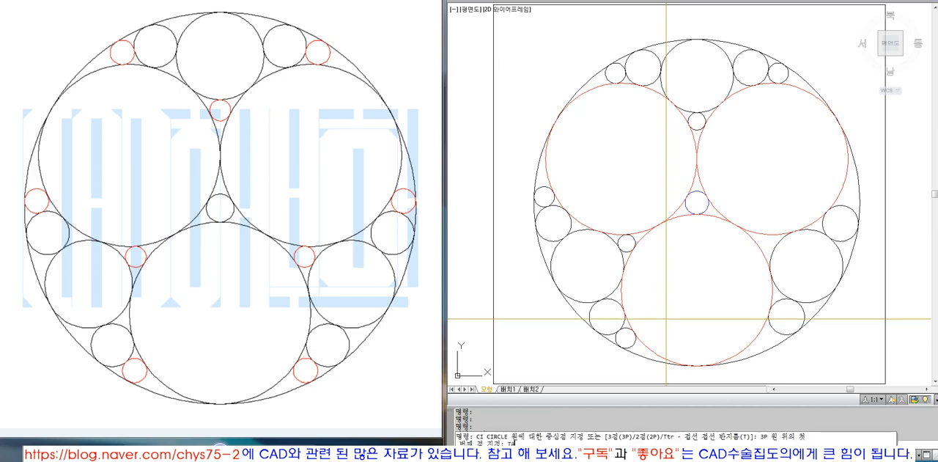
left_click(761, 246)
type("TAN")
key("space")
left_click(765, 233)
type("TAN")
key("space")
left_click(776, 242)
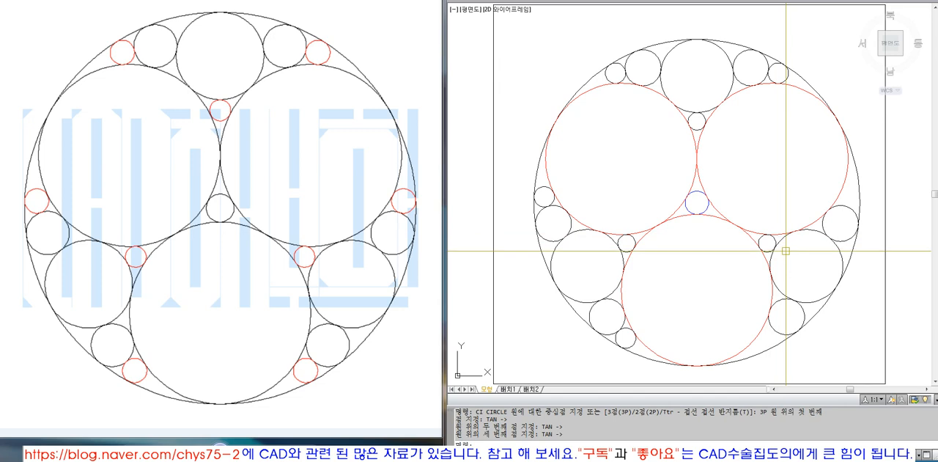
left_click(846, 172)
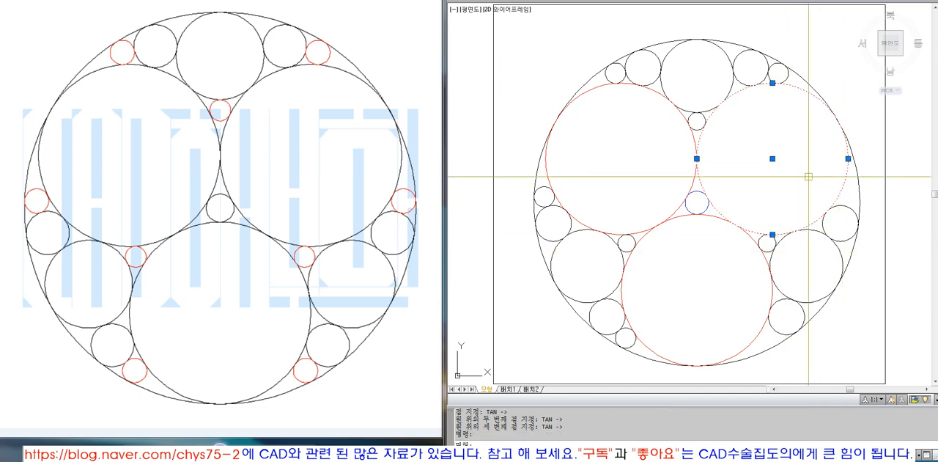
left_click(678, 209)
left_click(680, 217)
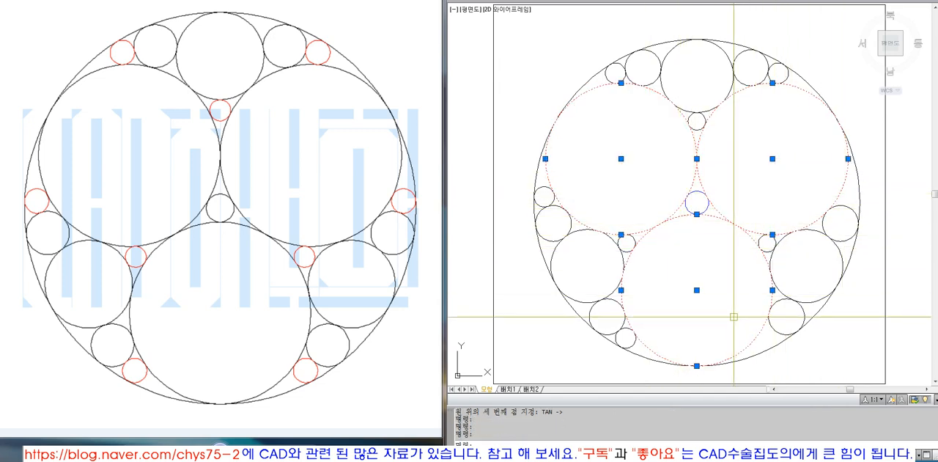
key("Escape")
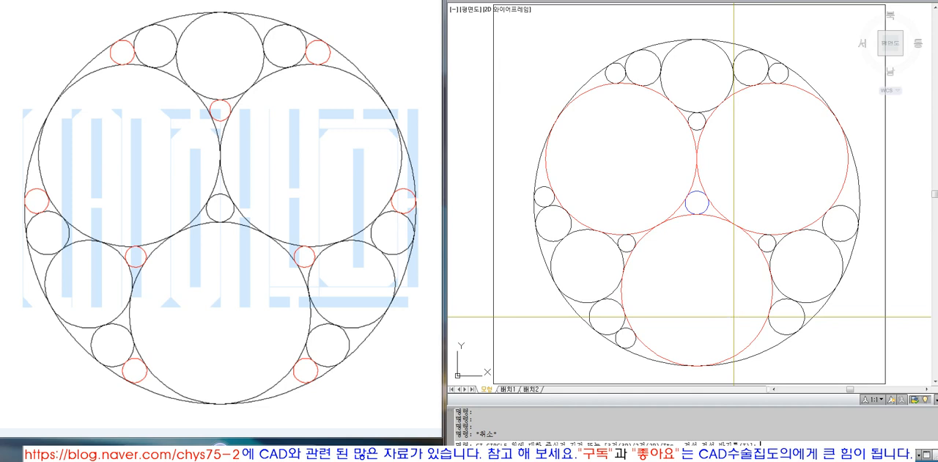
Draw a small lower-right three-point circle tangent to the bottom large circle, the outer circle and the neighbouring small circle.
type("P")
key("Return")
type("TAN")
key("Return")
left_click(756, 338)
type("TAN")
key("Return")
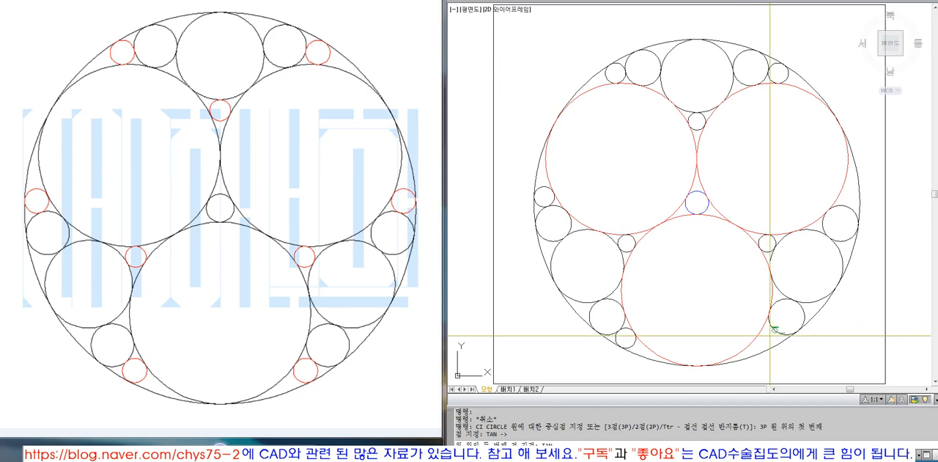
left_click(774, 347)
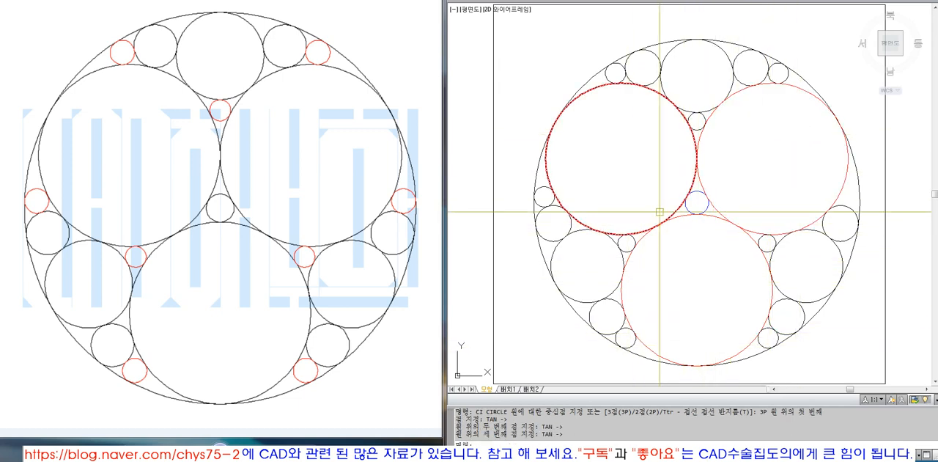
type("CEN")
key("Return")
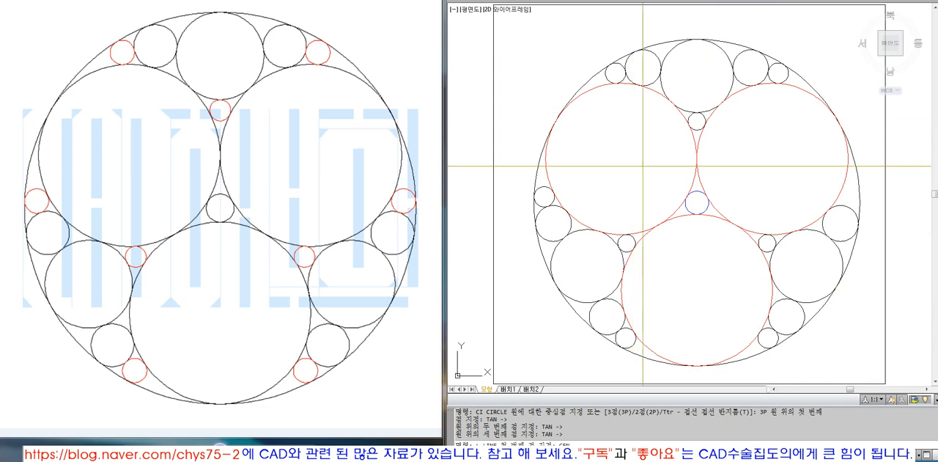
key("Escape")
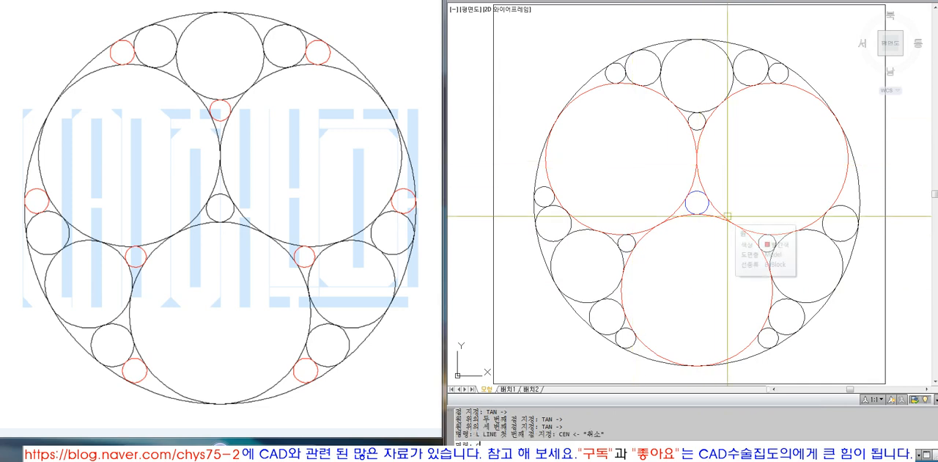
Draw a smaller circle above the right small circle, tangent to it, the upper-right large circle and the outer circle.
key("Return")
type("tan")
key("Return")
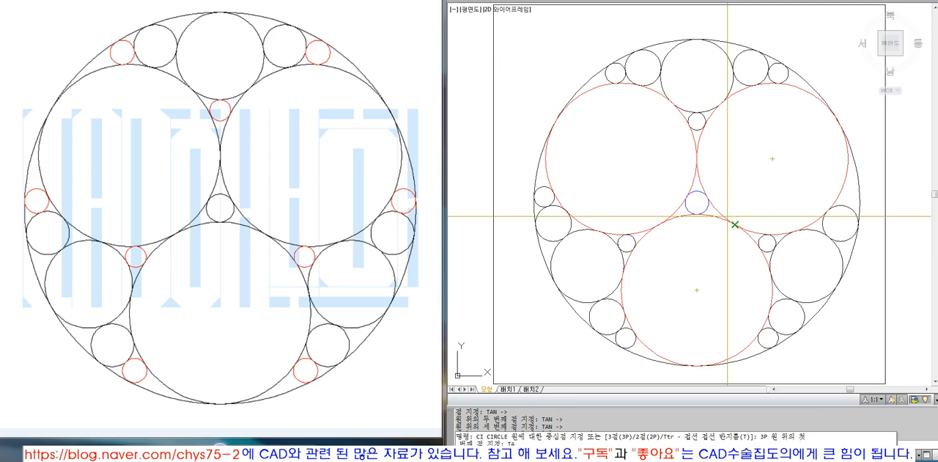
left_click(848, 206)
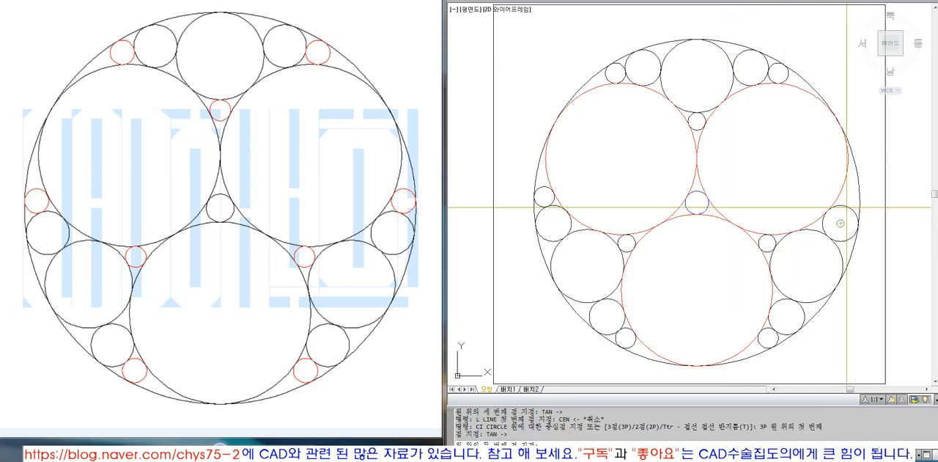
left_click(843, 189)
type("tan")
key("Return")
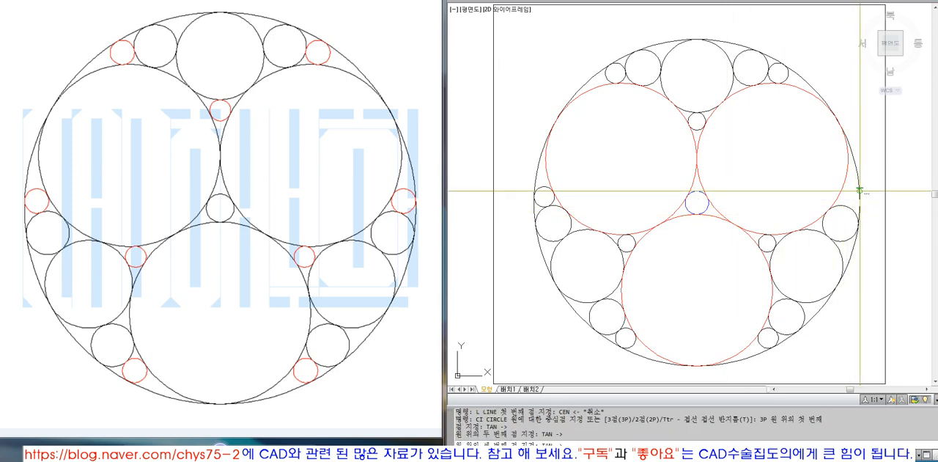
left_click(859, 190)
key("Escape")
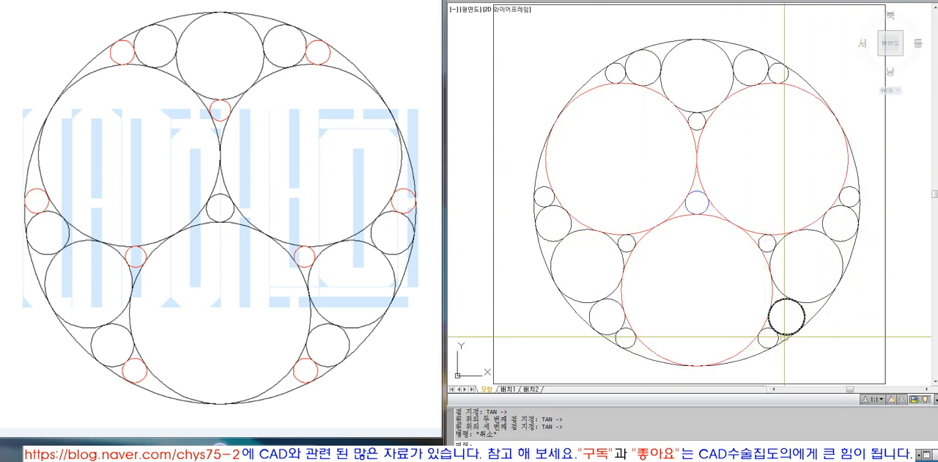
key("Escape")
Draw a closed triangle of lines joining the centres of the three large circles.
type("L CEN")
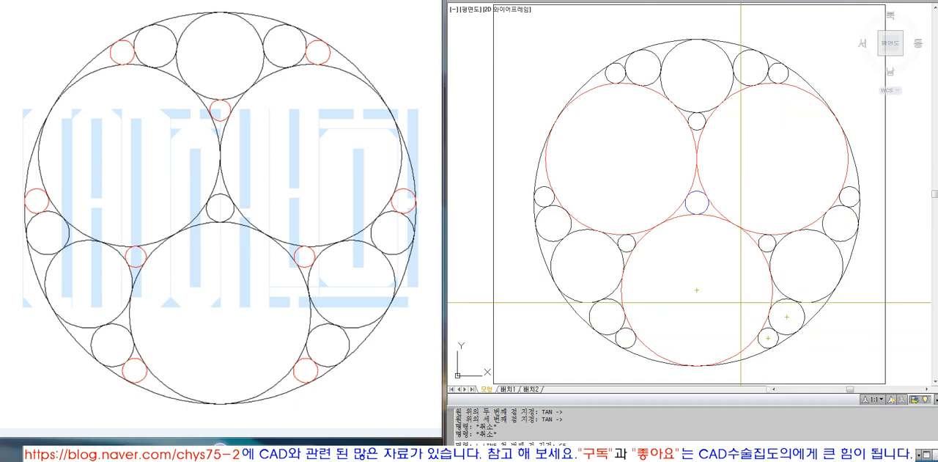
left_click(668, 217)
type("CEN <")
left_click(802, 96)
type("CEN")
left_click(743, 353)
type("CEN")
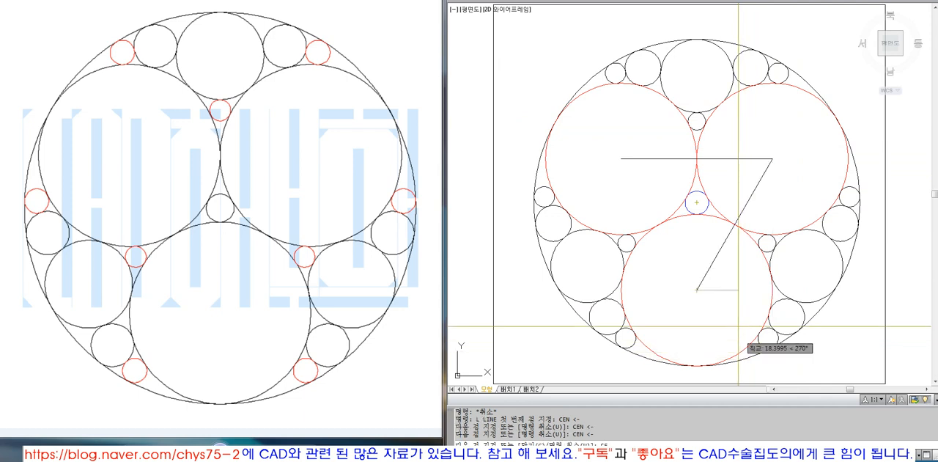
left_click(672, 217)
key("space")
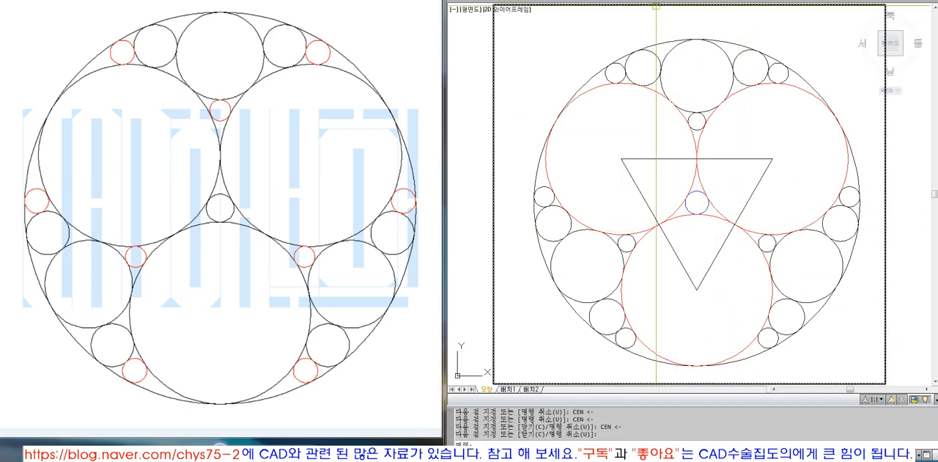
Add an angular dimension between the two sloping sides at the triangle's bottom vertex.
left_click(695, 1)
left_click(710, 76)
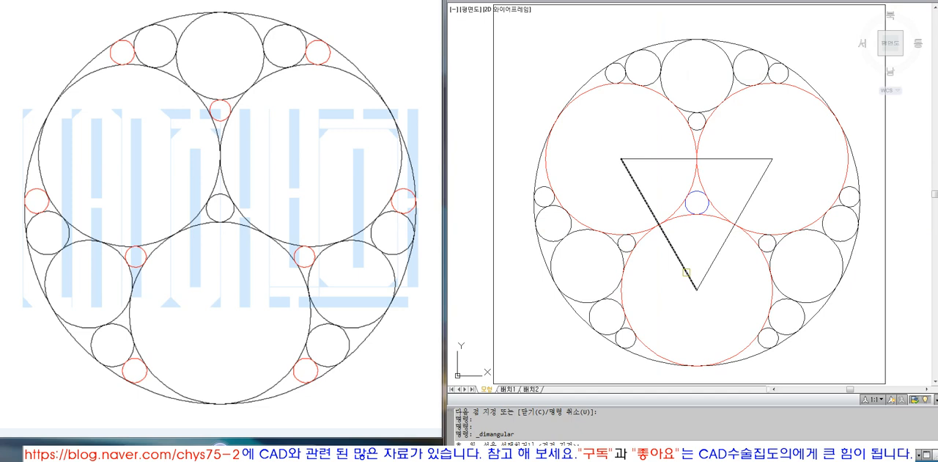
left_click(686, 272)
left_click(707, 273)
left_click(701, 249)
Set DIMSCALE to 1.5 and update the triangle's angular dimension with it.
type("DIMCSALE")
key("Return")
type("DIMSCALE")
key("Return")
type("1")
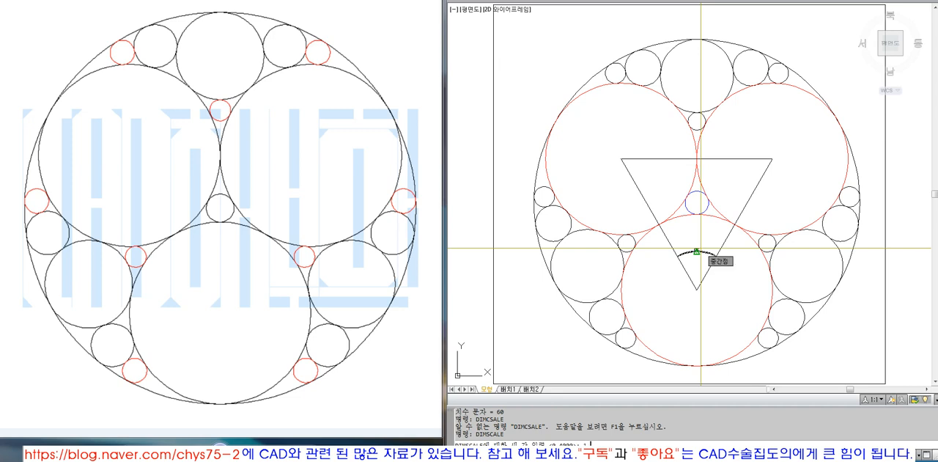
type(".5")
key("Return")
key("Escape")
left_click(699, 284)
key("Return")
key("Escape")
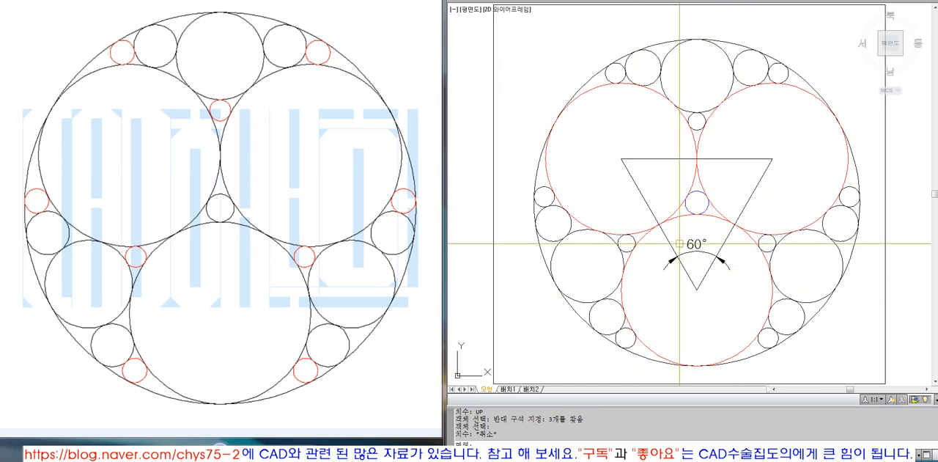
Dimension the length of the triangle's horizontal top side, placing the dimension just above it.
left_click(698, 0)
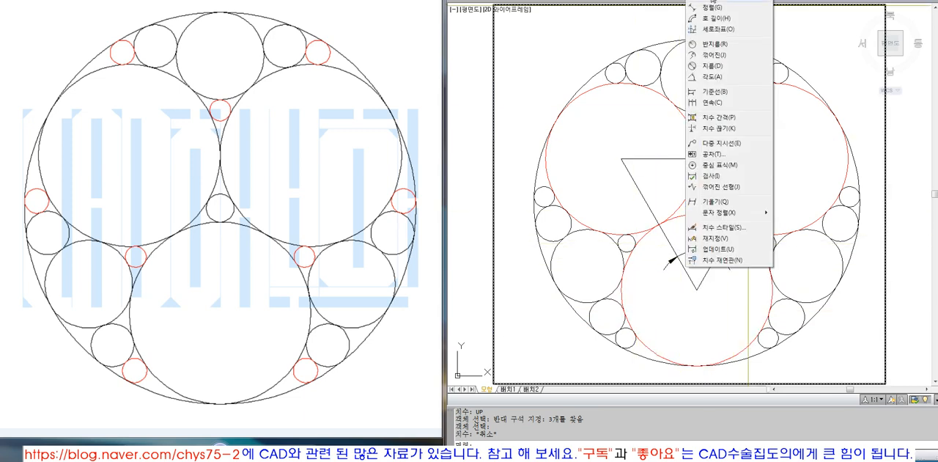
left_click(711, 2)
left_click(621, 158)
left_click(772, 159)
left_click(756, 144)
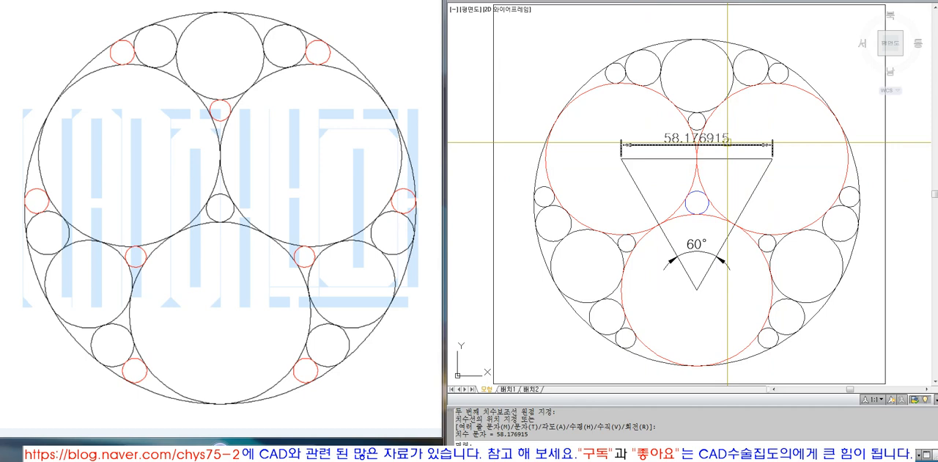
Erase the length dimension above the triangle's top side.
left_click(727, 143)
type("e")
key("Return")
Dimension the triangle's vertical height from the top side's midpoint to the bottom vertex, and erase that dimension.
left_click(711, 2)
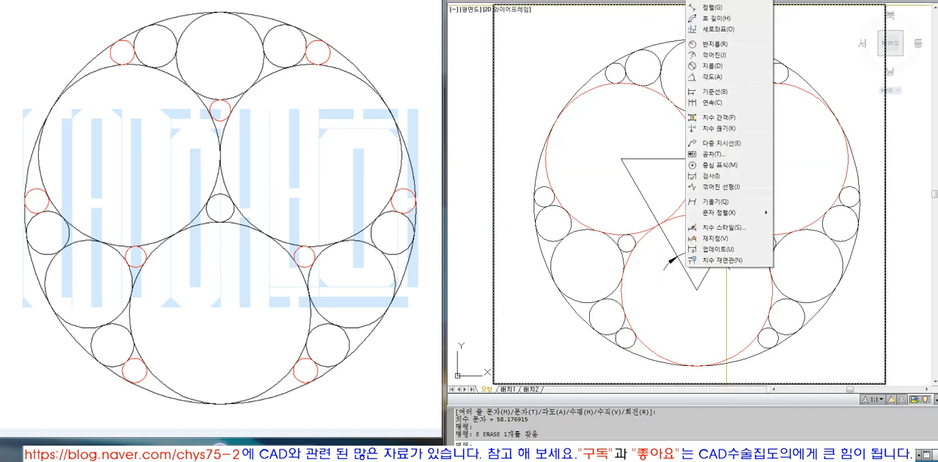
left_click(711, 0)
left_click(697, 159)
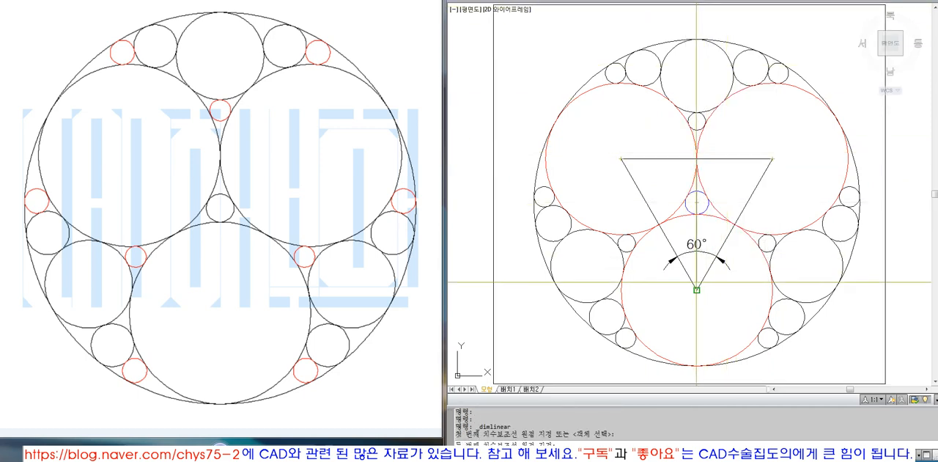
left_click(696, 290)
left_click(675, 287)
left_click(674, 281)
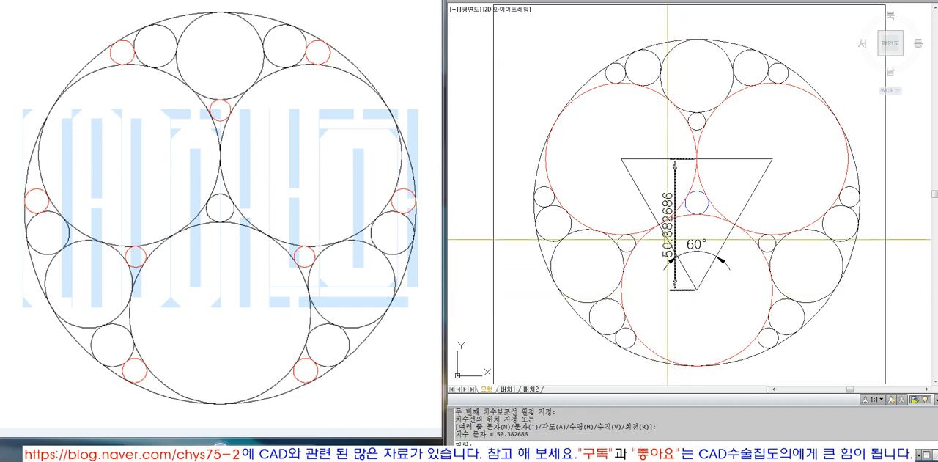
type("e")
key("Return")
left_click(711, 1)
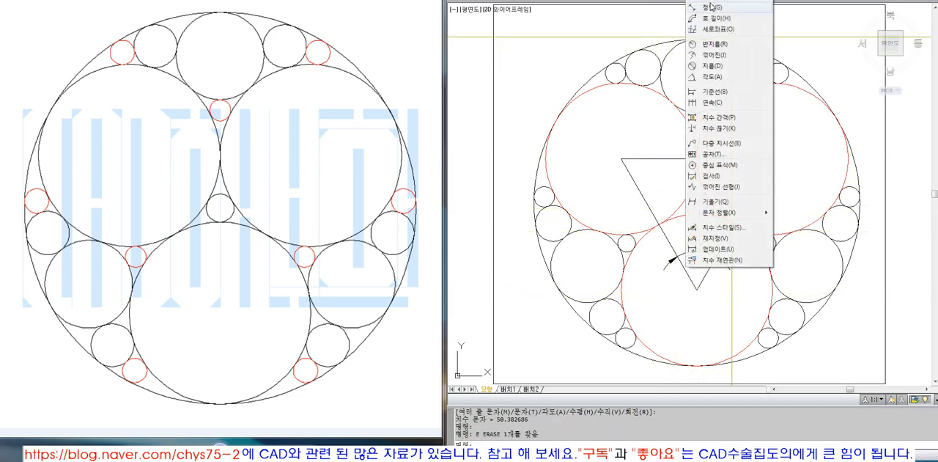
left_click(710, 44)
left_click(697, 193)
key("Escape")
left_click(713, 1)
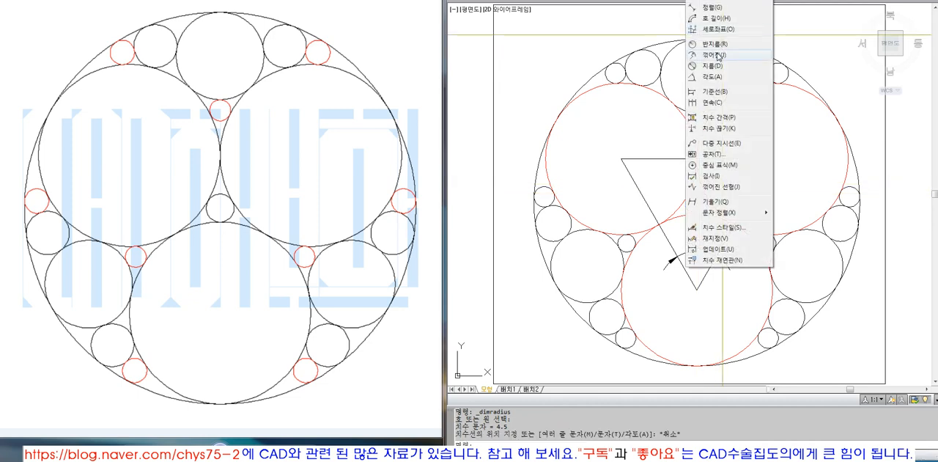
left_click(713, 66)
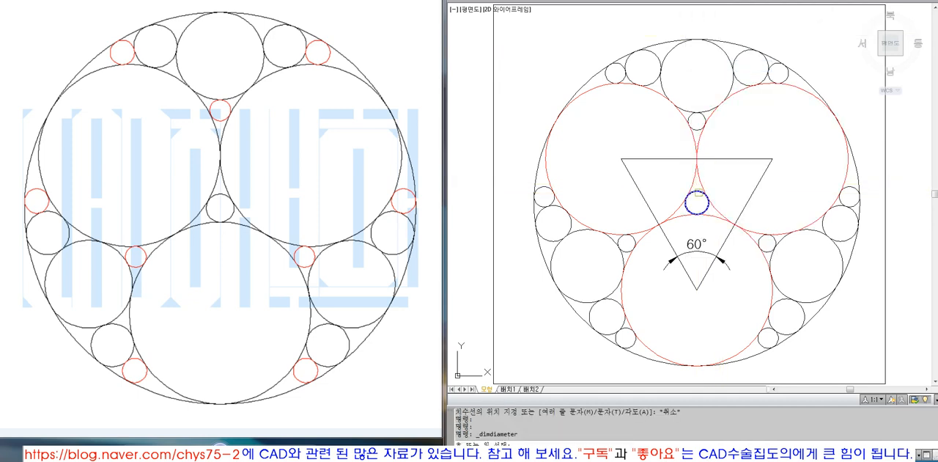
left_click(697, 196)
key("Escape")
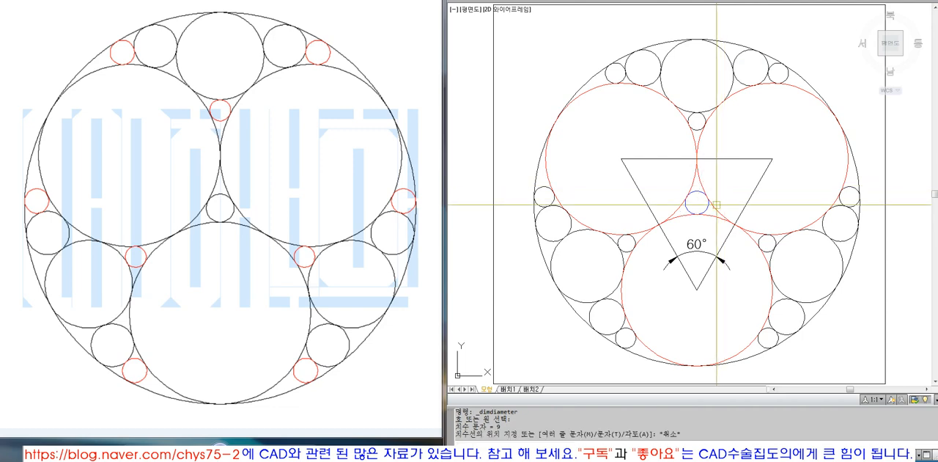
Add a diameter dimension to the blue centre circle, placing its text just outside the circle on the right.
scroll(716, 204, "up", 6)
key("space")
left_click(685, 206)
scroll(684, 190, "down", 4)
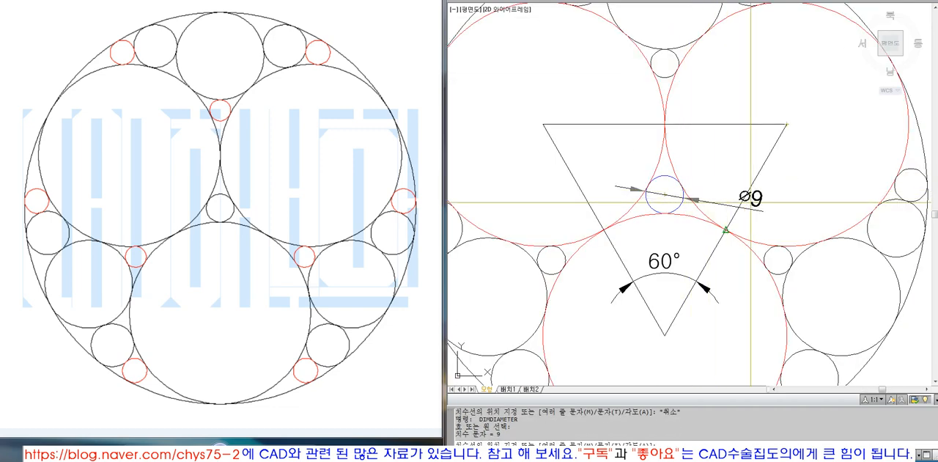
scroll(724, 187, "down", 5)
scroll(727, 174, "up", 2)
type("Z")
key("space")
type("O")
key("space")
left_click(768, 20)
left_click(757, 31)
key("space")
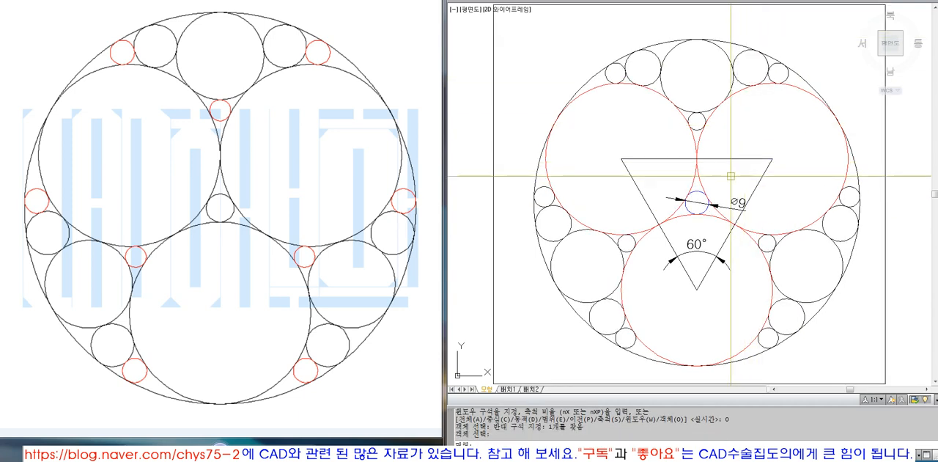
Change the colour of the angular dimension at the triangle's bottom vertex to red.
left_click(736, 200)
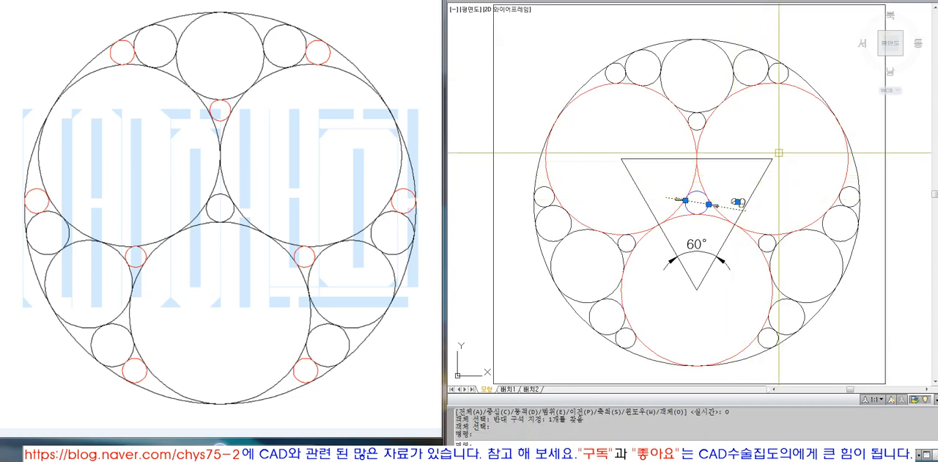
key("Escape")
left_click(715, 255)
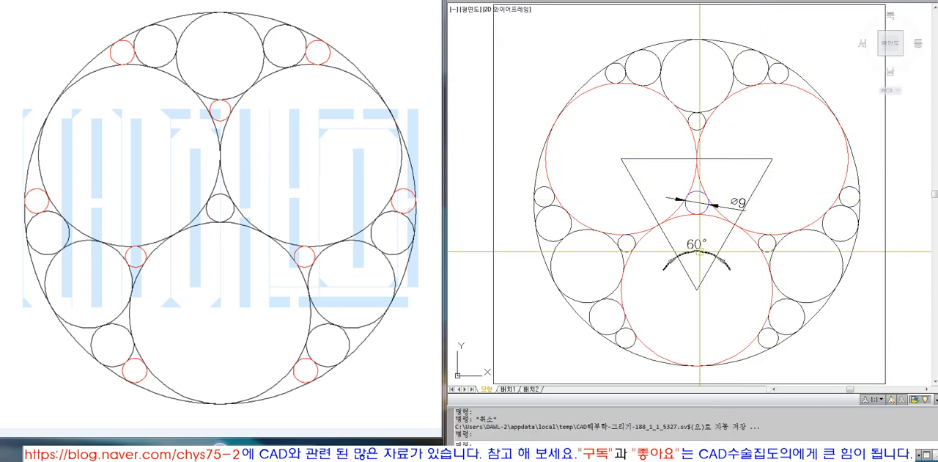
left_click(701, 0)
left_click(796, 1)
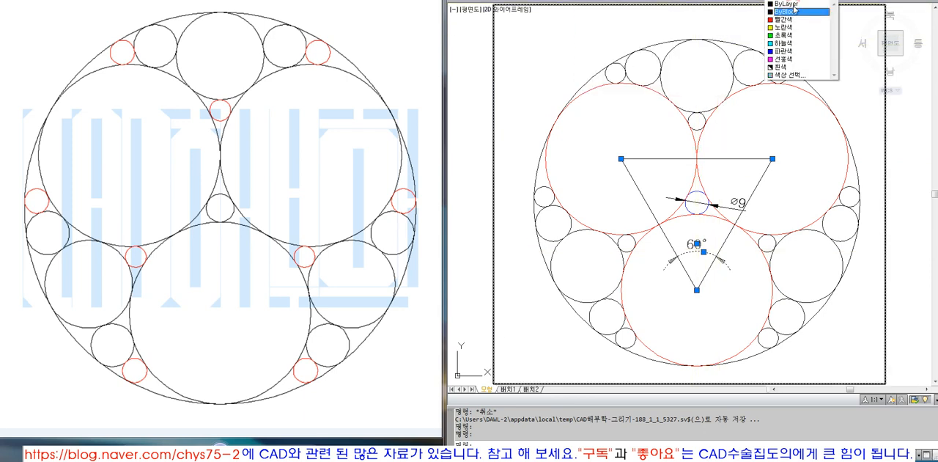
left_click(788, 20)
key("Escape")
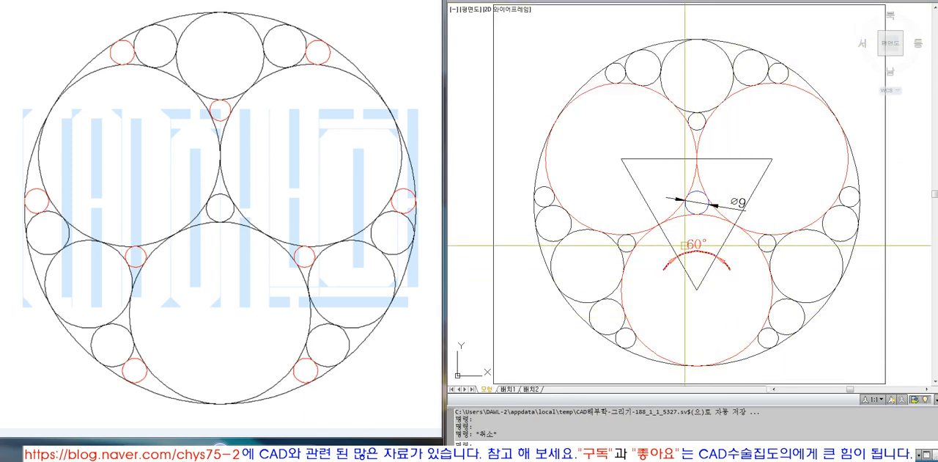
Place filled donuts on the three vertices of the triangle.
key("alt+d")
key("d")
key("Return")
left_click(622, 158)
left_click(773, 159)
left_click(697, 290)
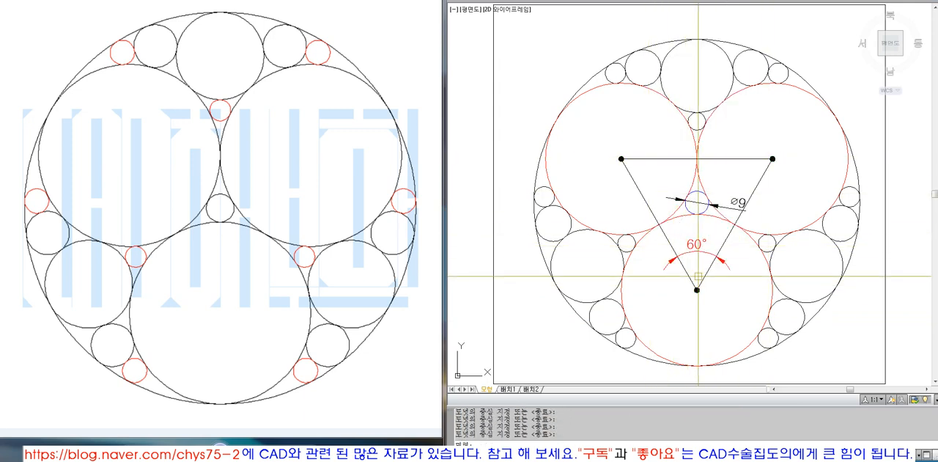
Match the properties of the red angular dimension onto the donuts at the triangle's vertices.
type("ma")
key("space")
left_click(671, 264)
type("w")
key("space")
left_click(608, 141)
left_click(645, 176)
type("w")
key("space")
left_click(754, 142)
left_click(794, 191)
type("w")
key("space")
left_click(680, 271)
Match the red colour of the bottom vertex donut onto all three sides of the triangle.
type("ma")
key("space")
left_click(699, 291)
left_click(728, 238)
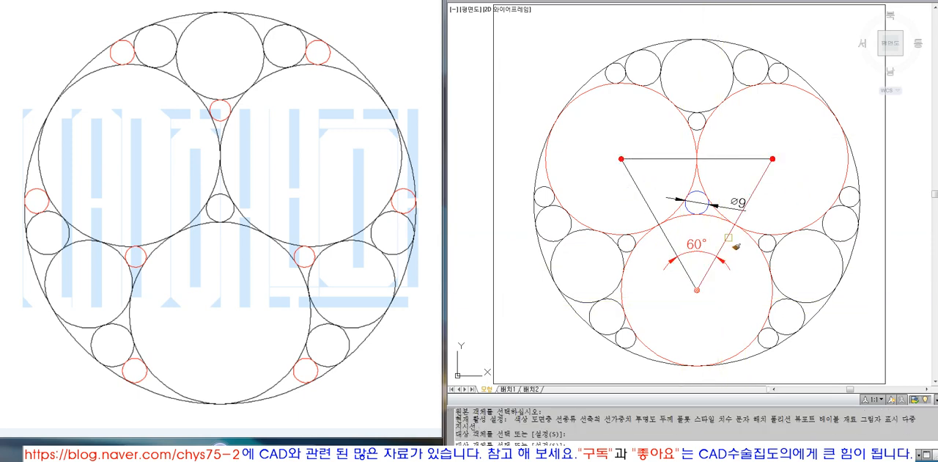
left_click(642, 198)
left_click(657, 173)
left_click(648, 142)
key("space")
Match the properties of a black circle onto the two upper large circles and the centre circle.
key("space")
left_click(699, 111)
left_click(740, 137)
left_click(698, 151)
left_click(699, 162)
key("space")
key("space")
left_click(703, 183)
key("space")
key("space")
left_click(704, 181)
left_click(703, 187)
left_click(699, 205)
key("space")
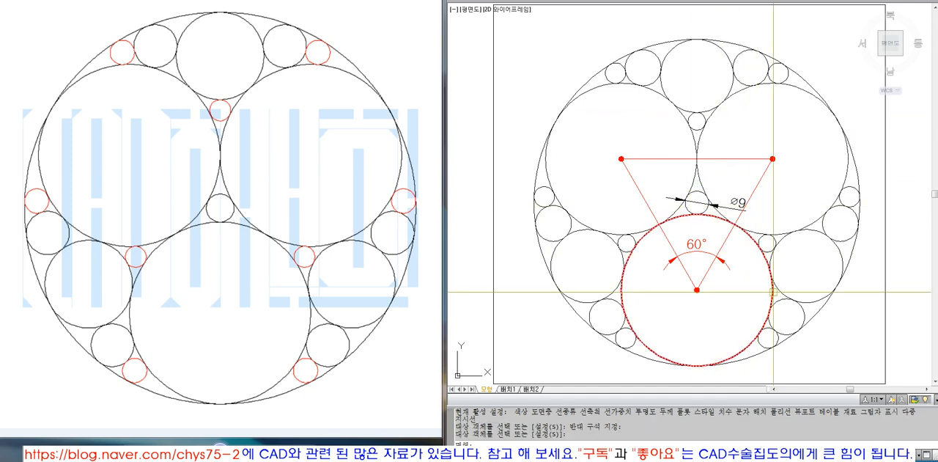
left_click(725, 196)
left_click(718, 209)
key("Escape")
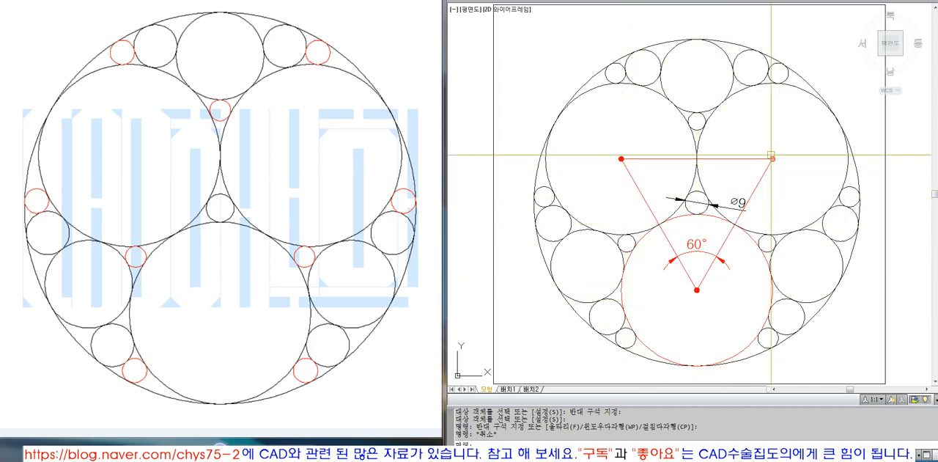
left_click(752, 87)
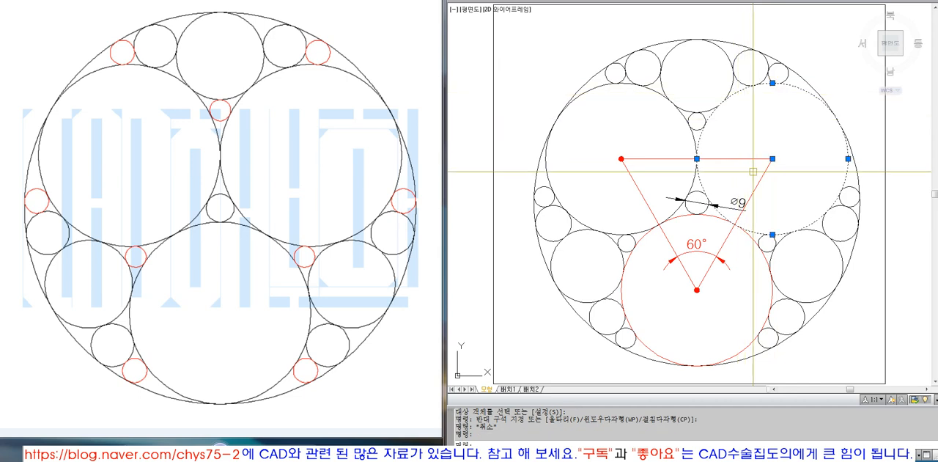
key("Escape")
key("Escape")
Draw a line from the centre circle's centre to the midpoint of the triangle's left sloping side.
type("L")
key("space")
type("CEN")
key("space")
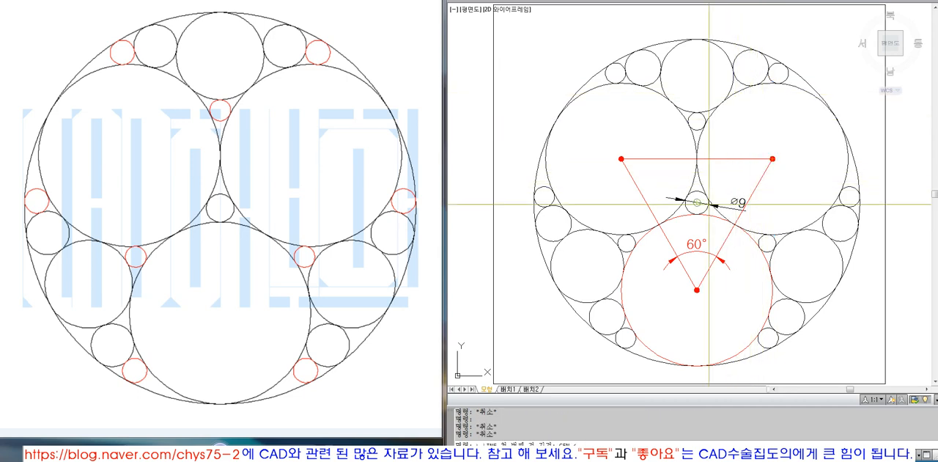
left_click(709, 206)
left_click(660, 224)
key("space")
Extend the slanted line to the outer circle and match it to the triangle's red left side.
type("EX")
key("space")
left_click(556, 279)
key("space")
left_click(672, 215)
key("space")
type("MA")
key("space")
left_click(667, 239)
left_click(599, 258)
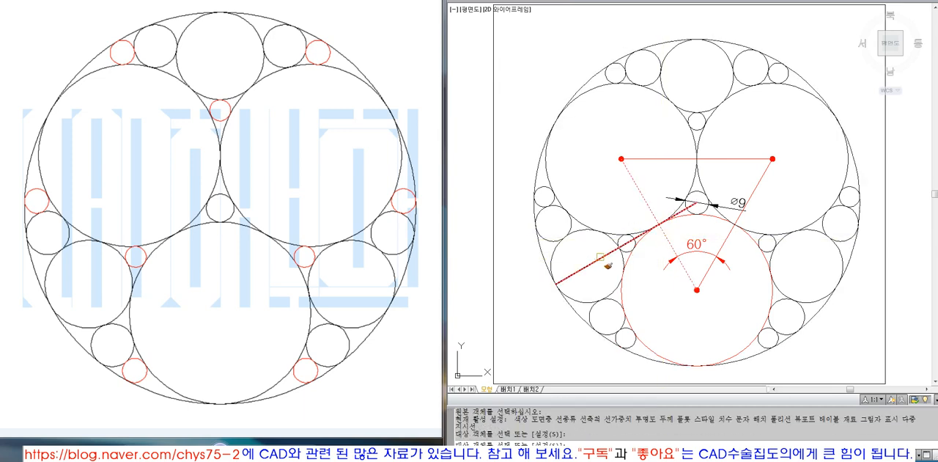
key("space")
Erase the triangle's angular dimension and the centre circle's diameter dimension.
left_click(678, 261)
type("E")
key("space")
left_click(721, 276)
left_click(672, 256)
key("Escape")
key("Escape")
left_click(734, 203)
type("E")
key("space")
Draw a vertical line upward from the centre circle's centre and extend it to the outer circle.
type("L")
left_click(697, 202)
left_click(702, 81)
key("space")
type("EX")
key("space")
left_click(718, 40)
key("space")
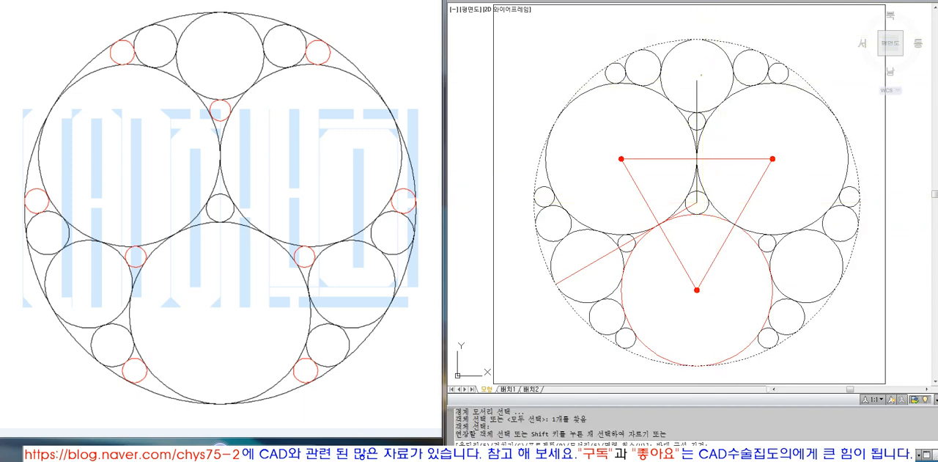
left_click(697, 86)
key("space")
Match the new vertical line to the triangle's red top side.
type("MA")
key("space")
left_click(719, 159)
left_click(700, 76)
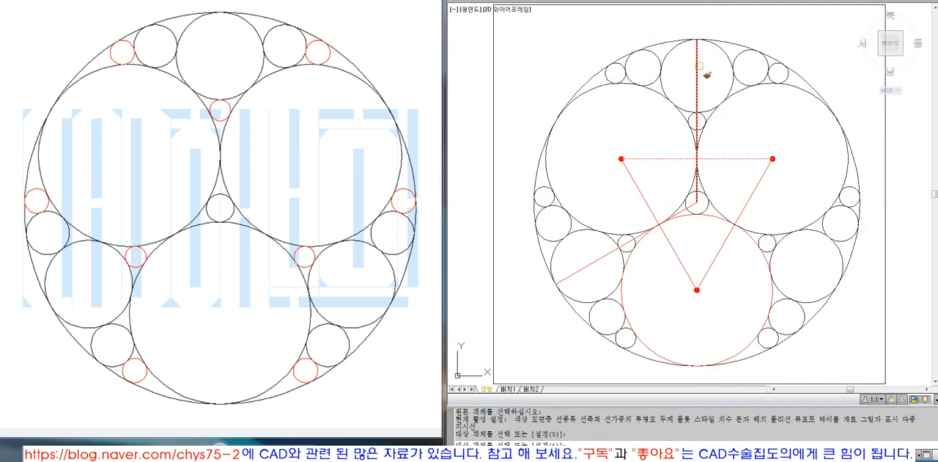
key("space")
Add an angular dimension between the vertical and slanted red lines, placing its arc across the upper-left large circle.
left_click(705, 1)
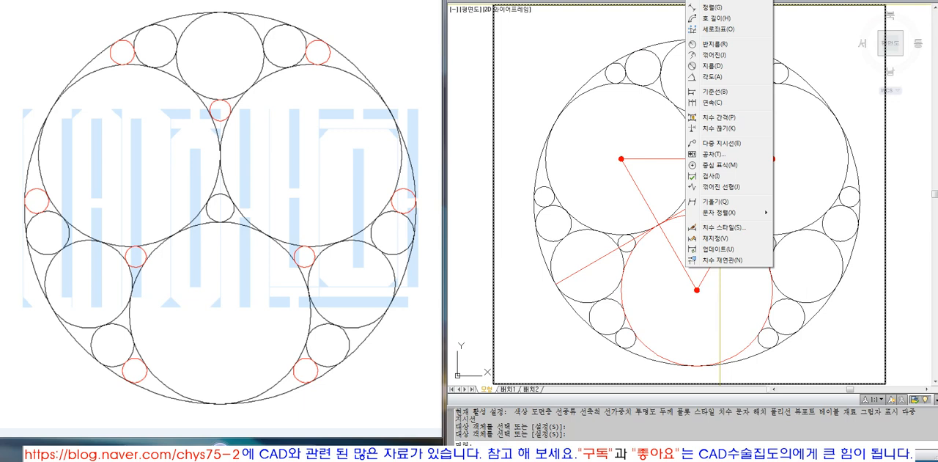
left_click(707, 76)
scroll(687, 212, "up", 5)
left_click(678, 210)
left_click(714, 145)
scroll(714, 169, "down", 2)
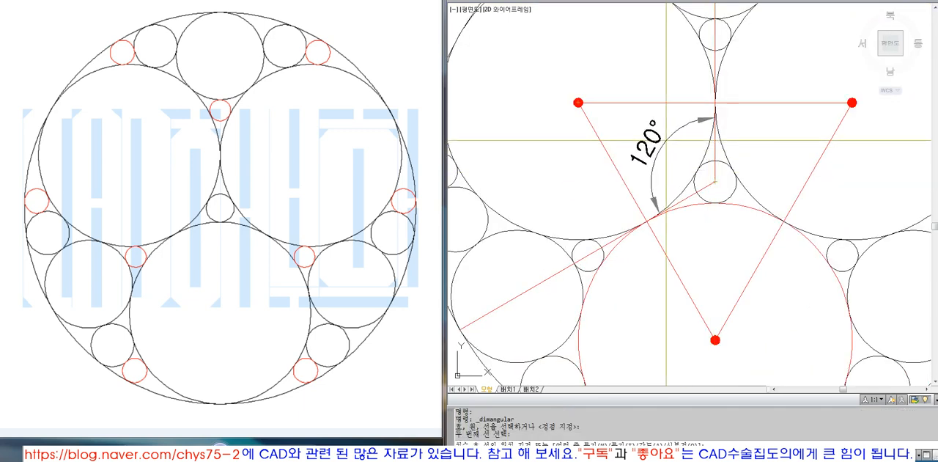
left_click(524, 72)
scroll(664, 183, "down", 6)
scroll(665, 148, "up", 3)
scroll(666, 140, "up", 2)
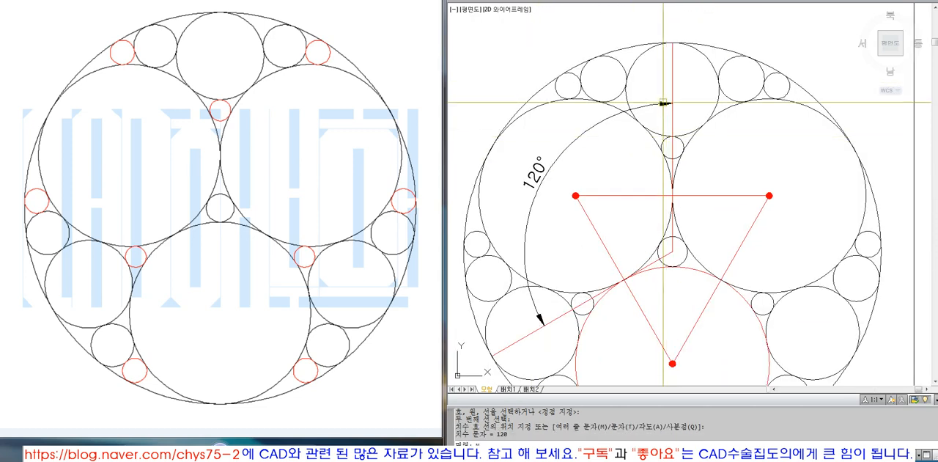
Mirror the angular dimension about the vertical red line, keeping the original.
type("mi")
key("space")
left_click(664, 103)
key("space")
left_click(673, 95)
left_click(719, 159)
key("space")
Rotate the mirrored angular dimension by -120° about the centre circle's centre.
type("ro")
key("space")
left_click(791, 162)
key("space")
type("cen")
key("space")
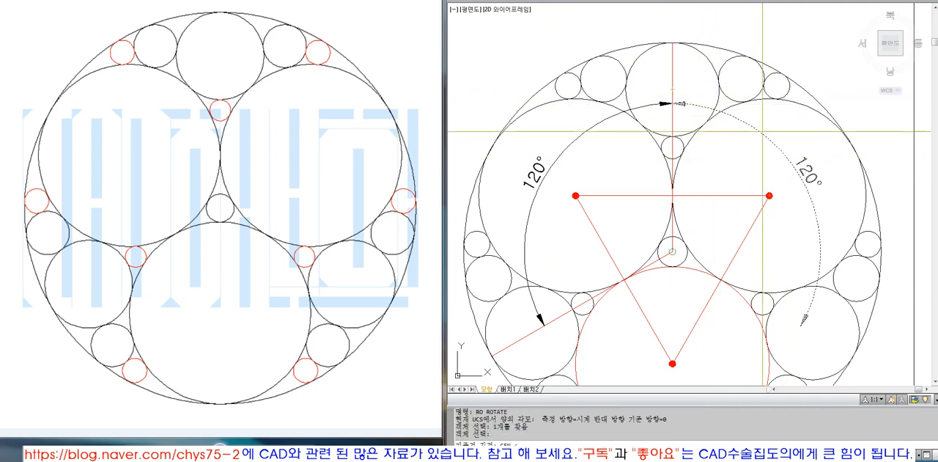
left_click(706, 102)
type("-120")
key("Return")
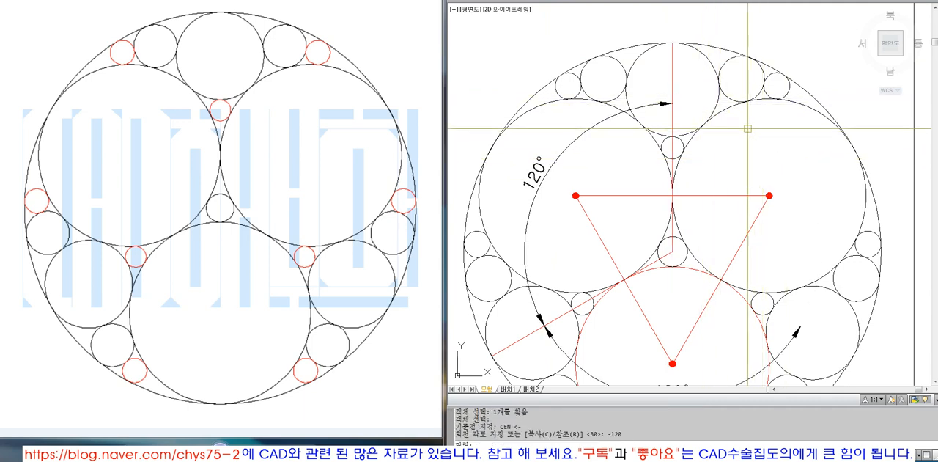
Mirror the upper-left angular dimension about the vertical red line, keeping the original.
scroll(677, 107, "down", 3)
scroll(612, 148, "up", 2)
type("mi")
key("space")
left_click(586, 131)
key("space")
left_click(682, 57)
left_click(725, 136)
key("space")
Match the three 120° angular dimensions to the red properties of the triangle's right side.
type("ma")
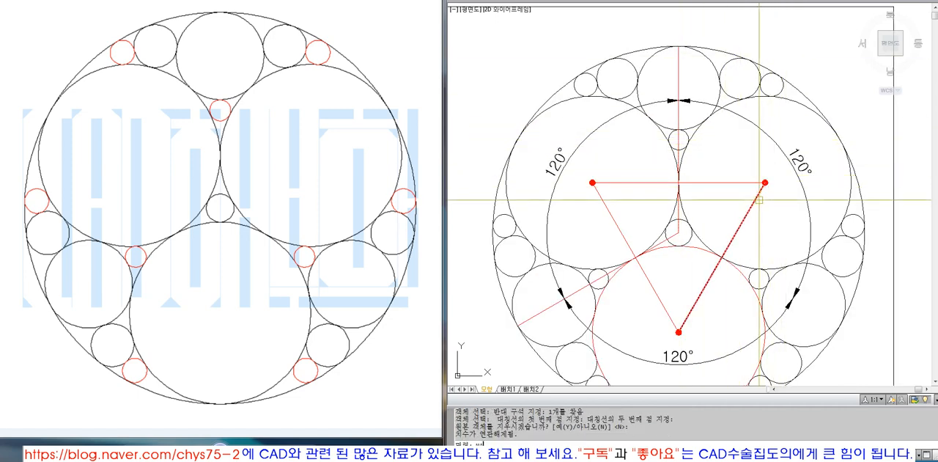
key("space")
left_click(759, 194)
left_click(794, 166)
key("space")
Mirror the slanted red line about the vertical axis through the centre circle's centre, keeping the original.
type("z")
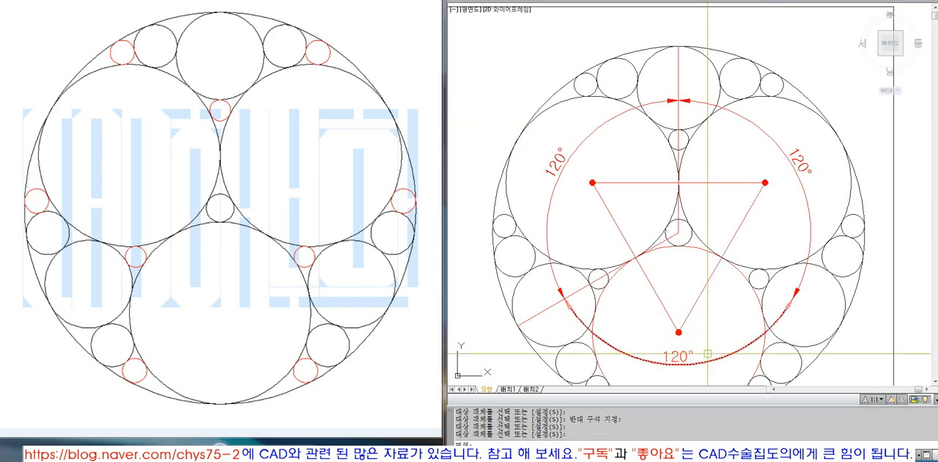
key("space")
scroll(719, 203, "down", 2)
type("o")
key("space")
left_click(809, 212)
key("space")
type("mi")
key("space")
left_click(810, 184)
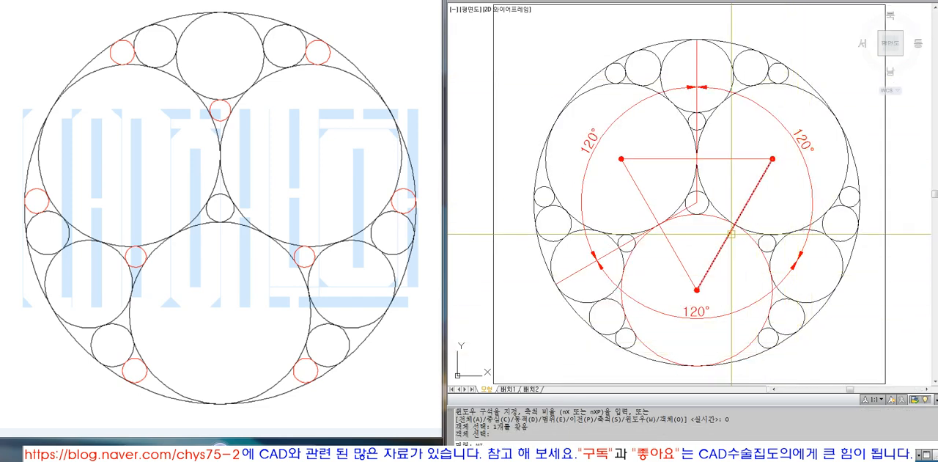
key("space")
left_click(698, 202)
left_click(701, 234)
key("space")
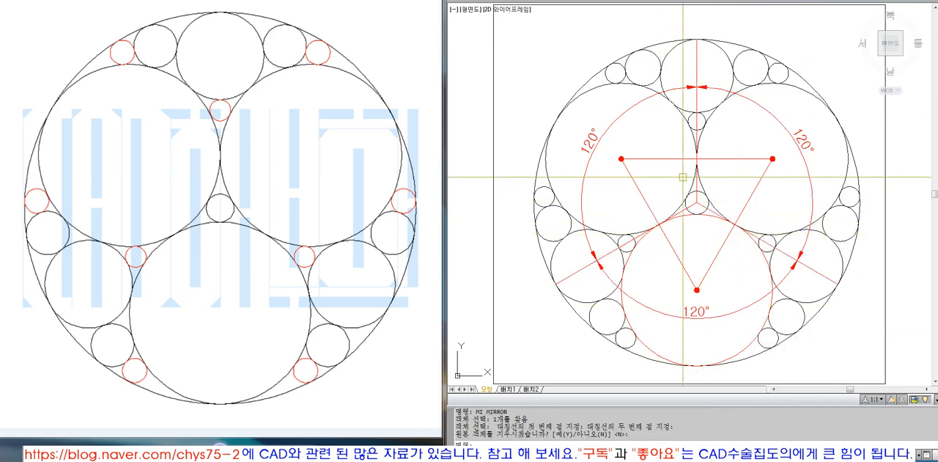
type("e")
key("space")
type("w")
key("space")
key("Escape")
type("e")
key("space")
key("space")
Move the triangle's upper-left red dot by its centre to the tangent point between the upper-left and lower large circles.
type("m")
left_click(615, 153)
left_click(634, 170)
key("space")
type("cen")
key("space")
left_click(623, 162)
left_click(659, 225)
Copy that dot to the centre circle's upper-left tangent point and to the tangent point between the two upper large circles.
type("co w")
left_click(640, 209)
left_click(675, 235)
key("space")
type("cen")
key("space")
left_click(659, 224)
left_click(687, 197)
left_click(697, 157)
key("space")
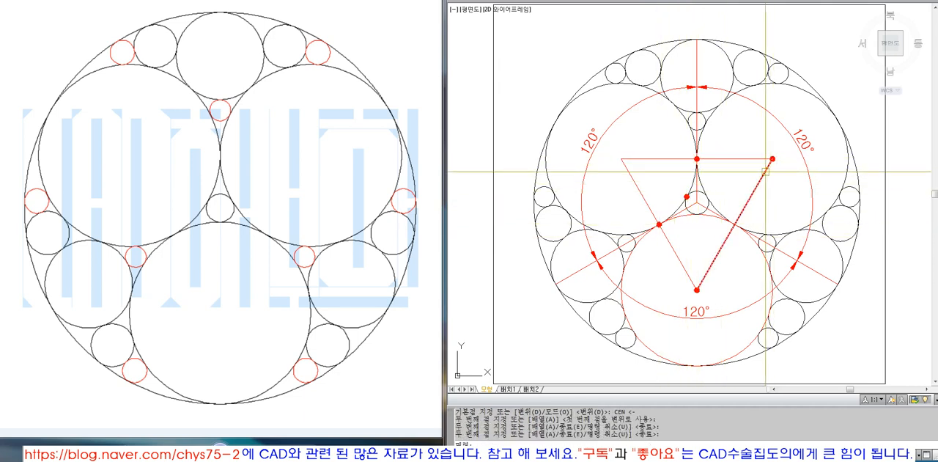
Erase the red triangle's three sides and the two red dots remaining at its corners.
left_click(739, 159)
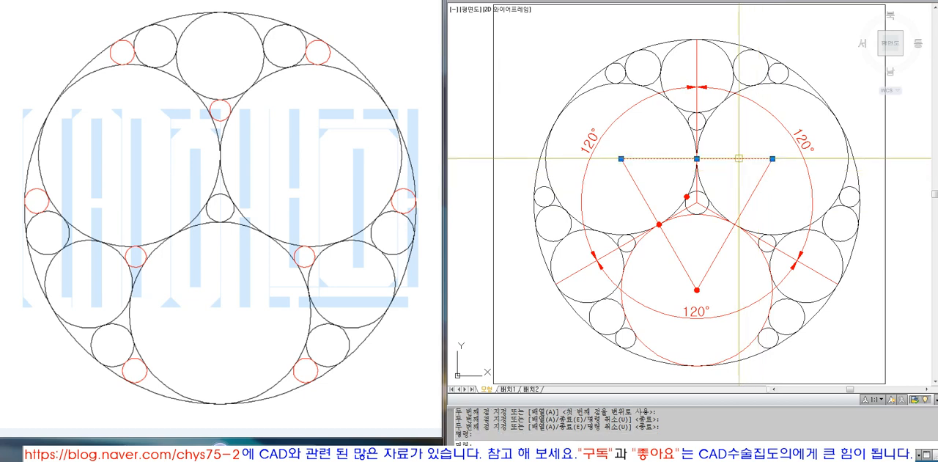
type("e")
left_click(758, 184)
type("e e")
left_click(643, 194)
key("space")
type("e")
left_click(675, 269)
left_click(719, 308)
type("e")
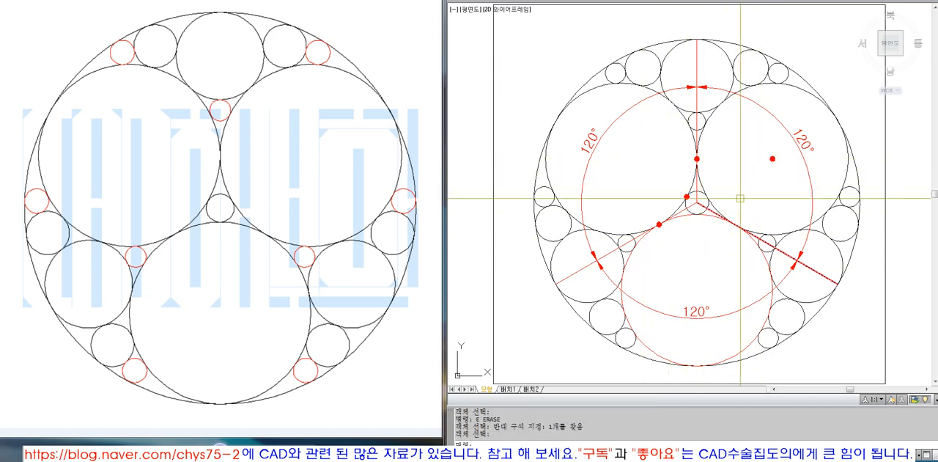
left_click(751, 138)
left_click(797, 185)
Copy the top tangent-point dot to the centre circle's upper-right and bottom tangent points and to the upper-right and lower large circles' tangent point.
type("co w")
left_click(688, 150)
left_click(707, 169)
type("cen")
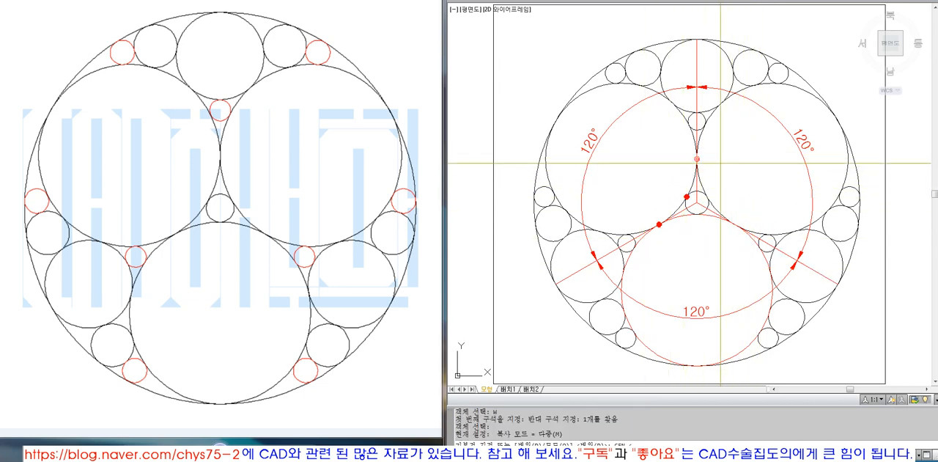
left_click(699, 158)
left_click(707, 197)
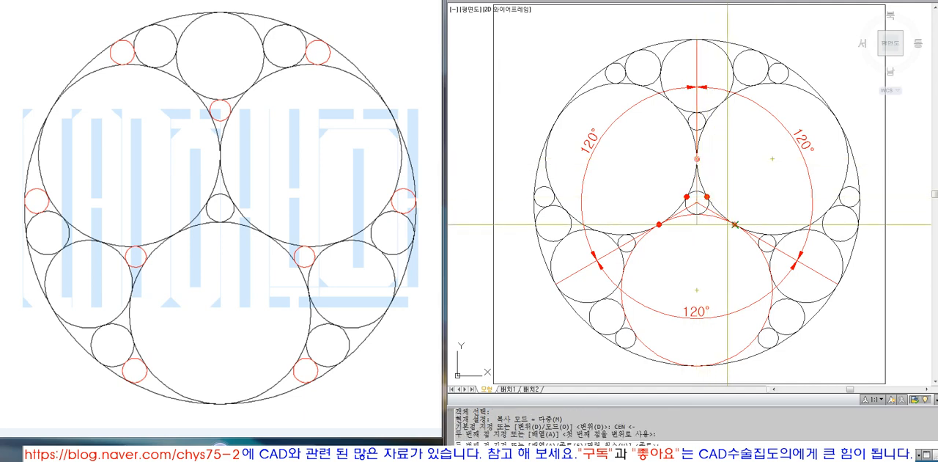
left_click(736, 223)
left_click(697, 214)
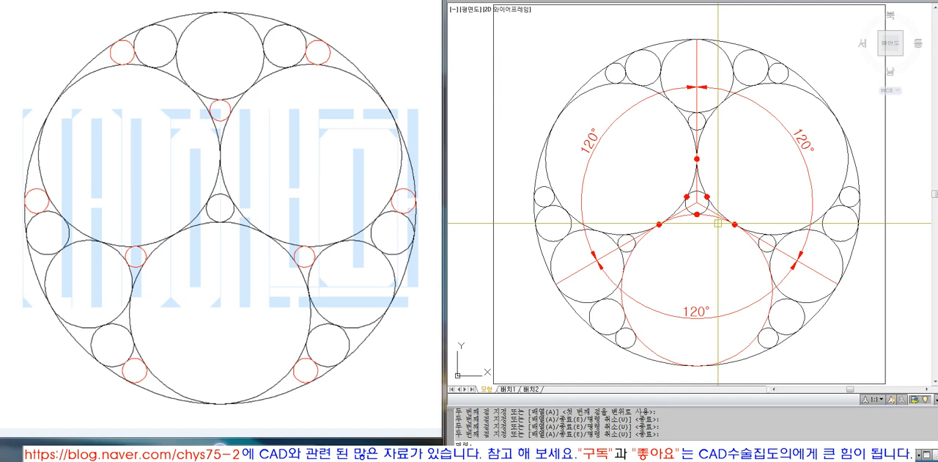
Erase the annotated circle figure using a crossing selection.
scroll(696, 212, "down", 4)
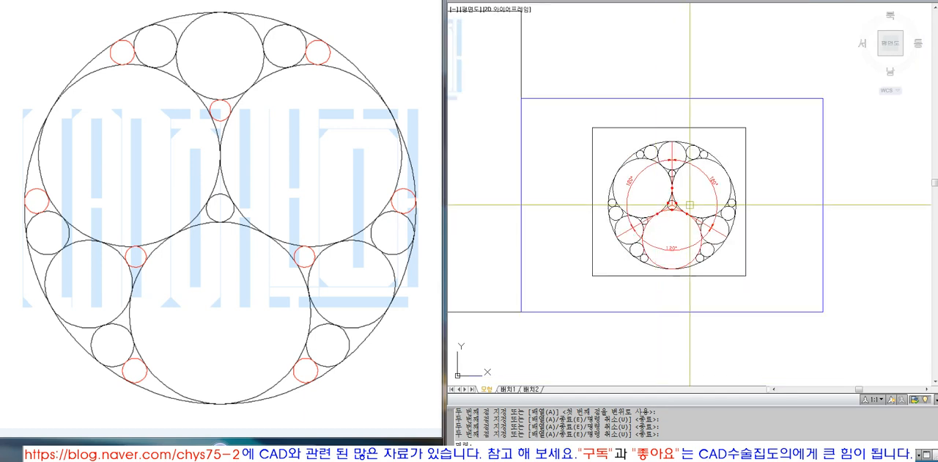
scroll(690, 204, "up", 3)
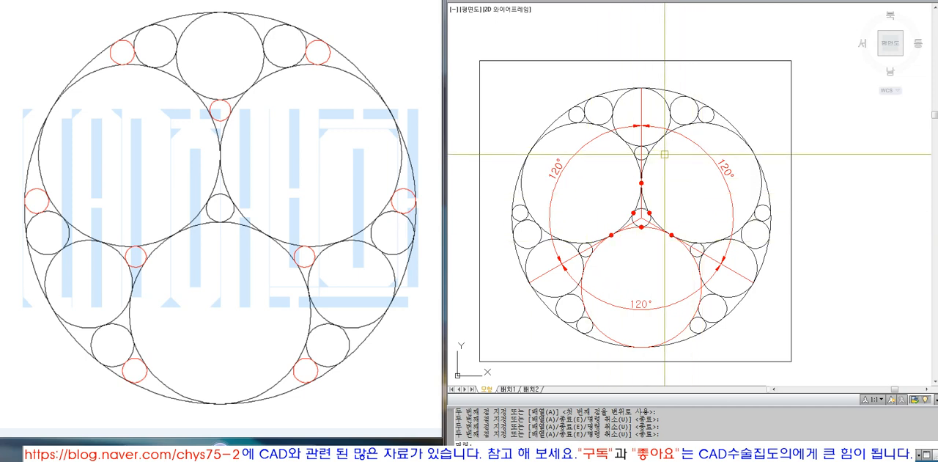
scroll(665, 154, "down", 4)
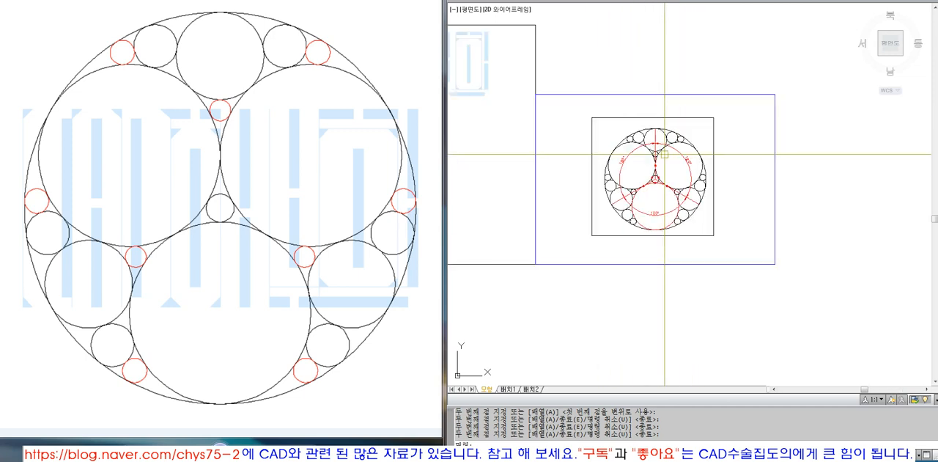
scroll(632, 91, "up", 2)
type("e")
key("space")
left_click(759, 344)
left_click(554, 56)
key("space")
Show the title page fitted to its frame, with the drawing window enlarged to full width.
type("z")
key("space")
type("o")
key("space")
left_click(481, 63)
key("space")
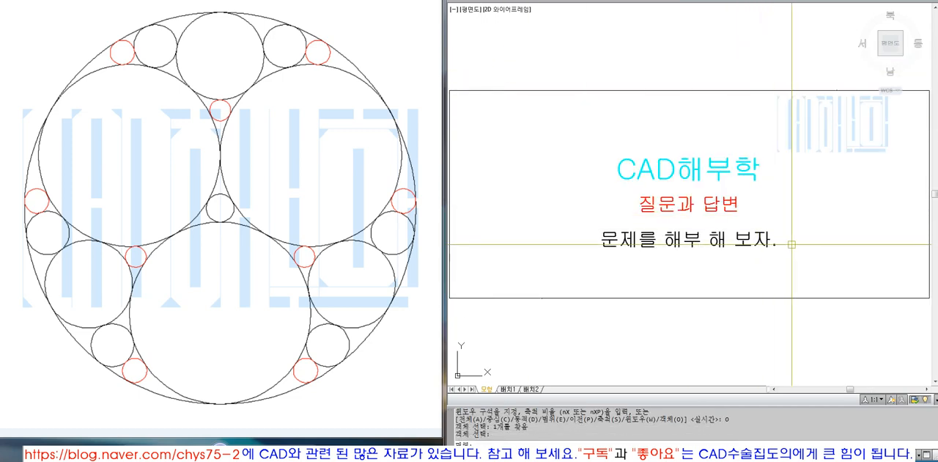
left_click(884, 1)
type("z")
key("space")
type("o")
key("space")
left_click(547, 100)
key("space")
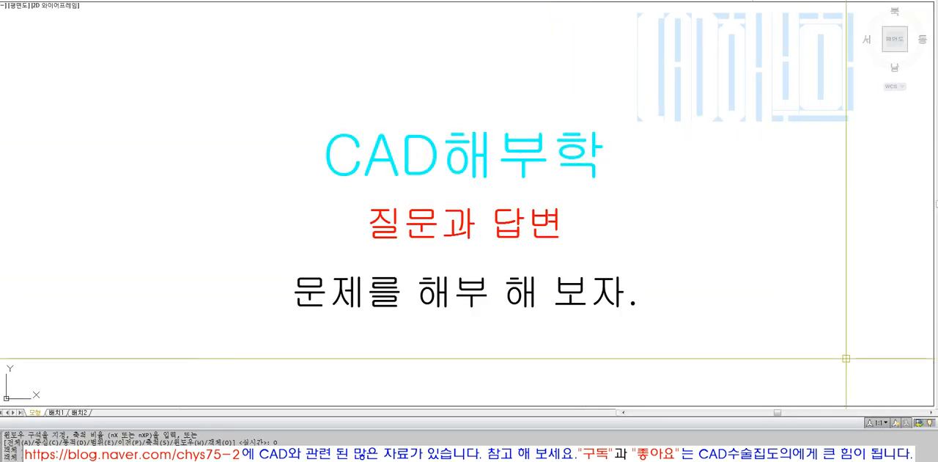